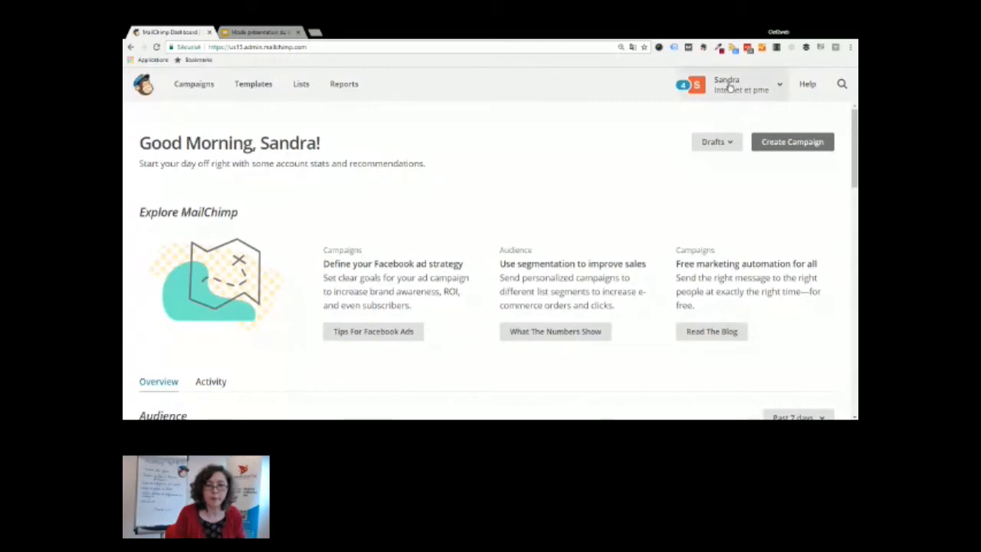
Open the account's Details settings with the account name, GMT +2:00 time zone and date/time format
{"action": "left_click", "coordinate": [729, 88]}
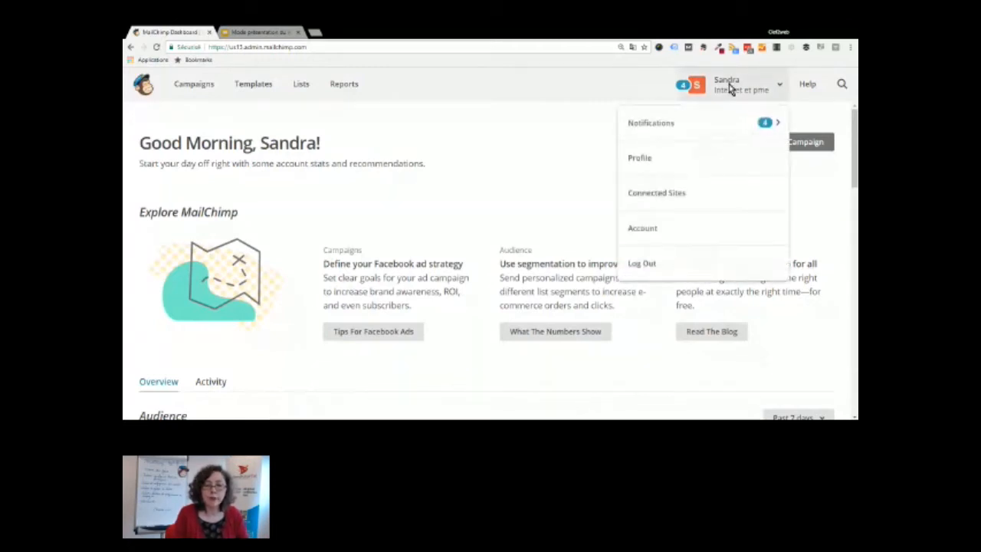
{"action": "left_click", "coordinate": [643, 229]}
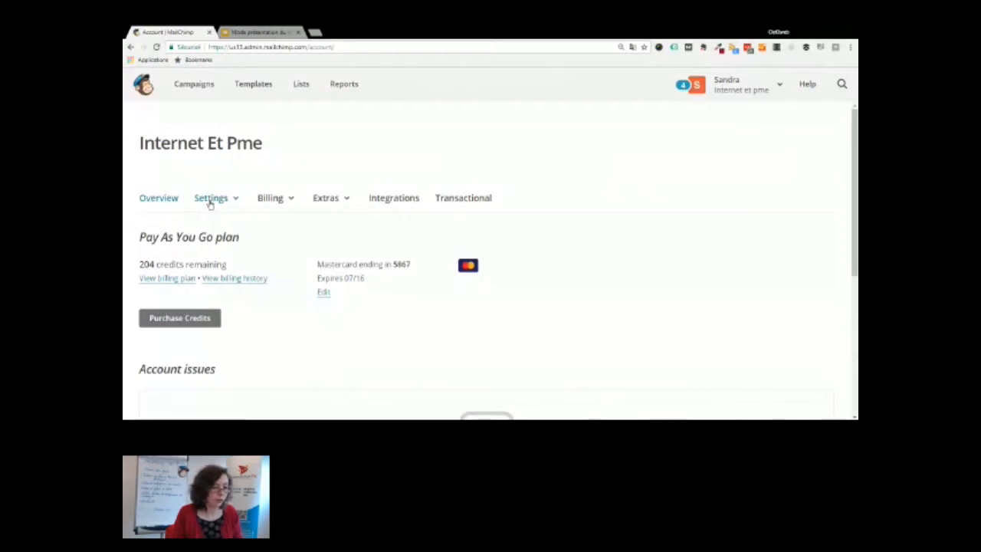
{"action": "left_click", "coordinate": [210, 202]}
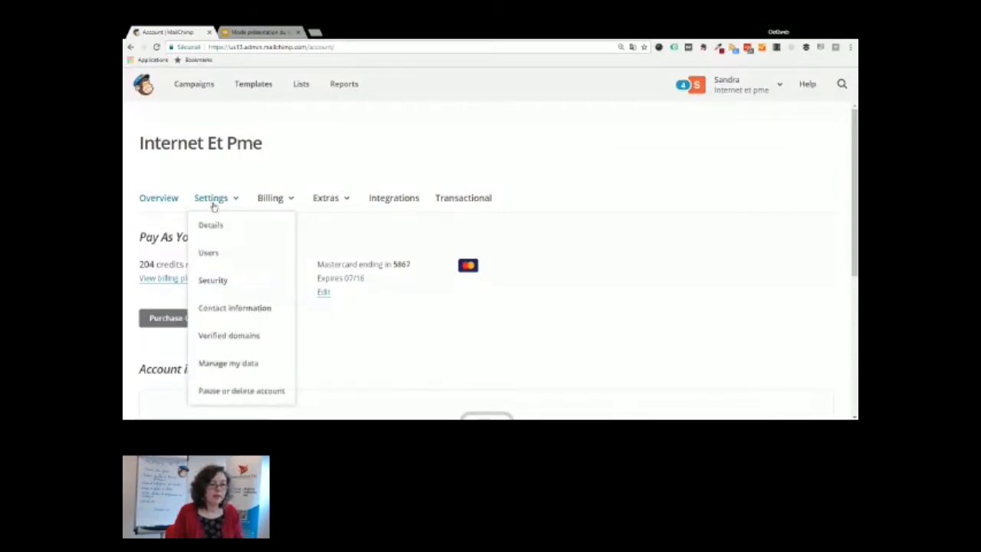
{"action": "left_click", "coordinate": [216, 226]}
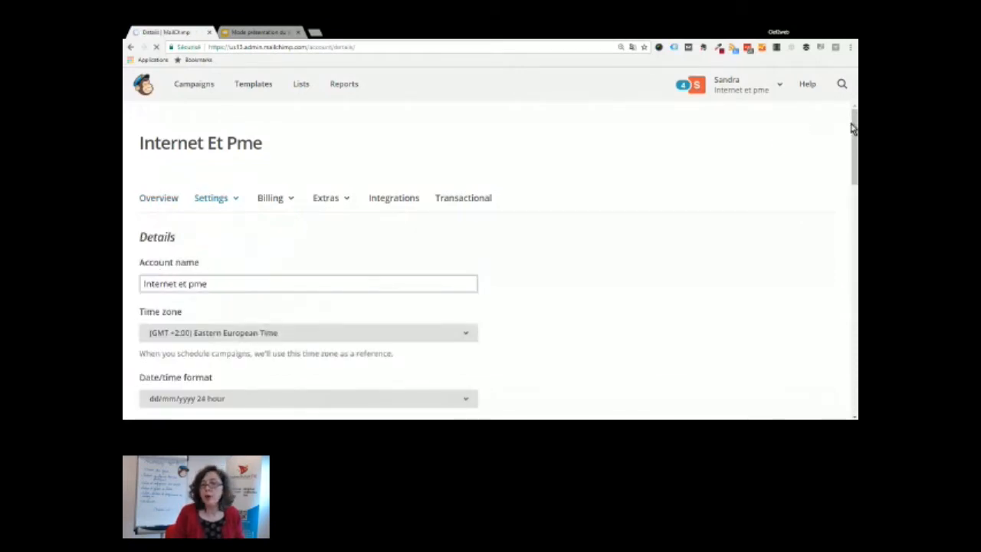
Check the dd/mm/yyyy 24-hour date format and 1.234,56 currency format, then list the settings sections
{"action": "scroll", "coordinate": [852, 129], "scroll_direction": "down", "scroll_amount": 2}
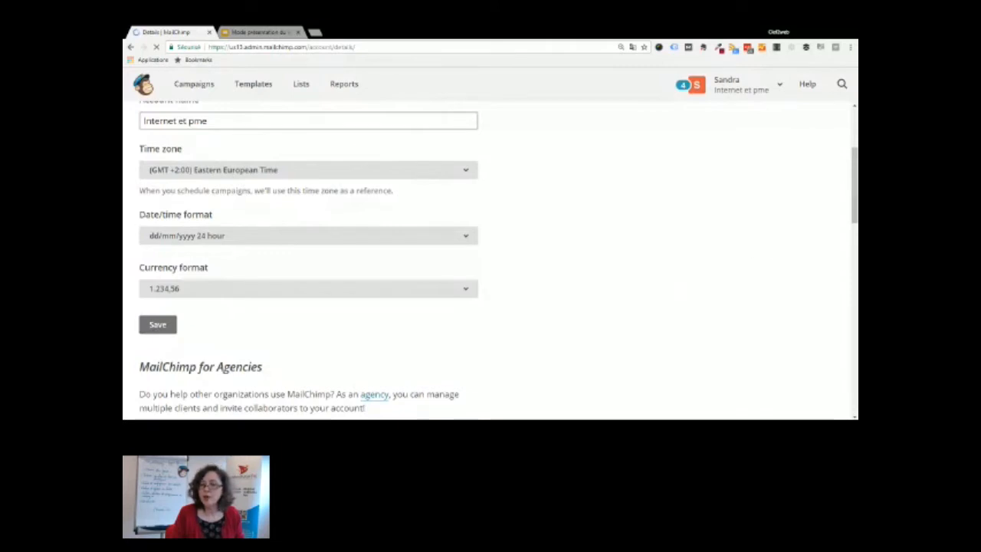
{"action": "scroll", "coordinate": [854, 172], "scroll_direction": "up", "scroll_amount": 2}
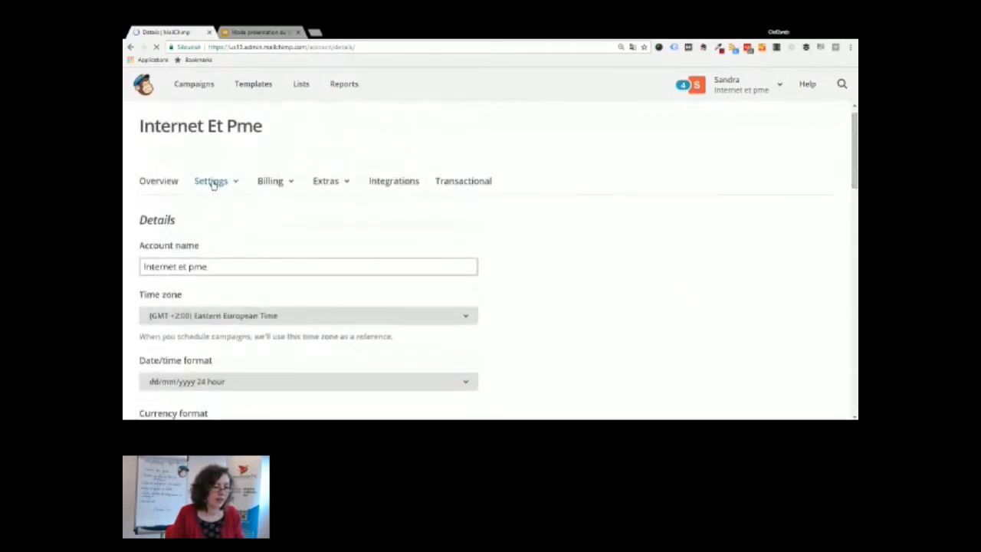
{"action": "left_click", "coordinate": [213, 183]}
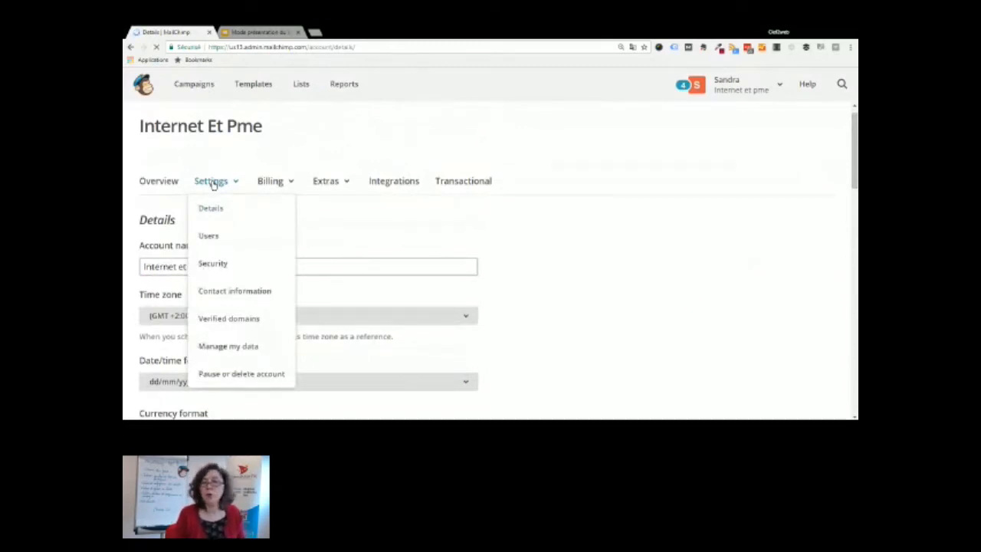
Review the Users settings, showing one owner and three admins, then bring back the settings sections
{"action": "left_click", "coordinate": [212, 237]}
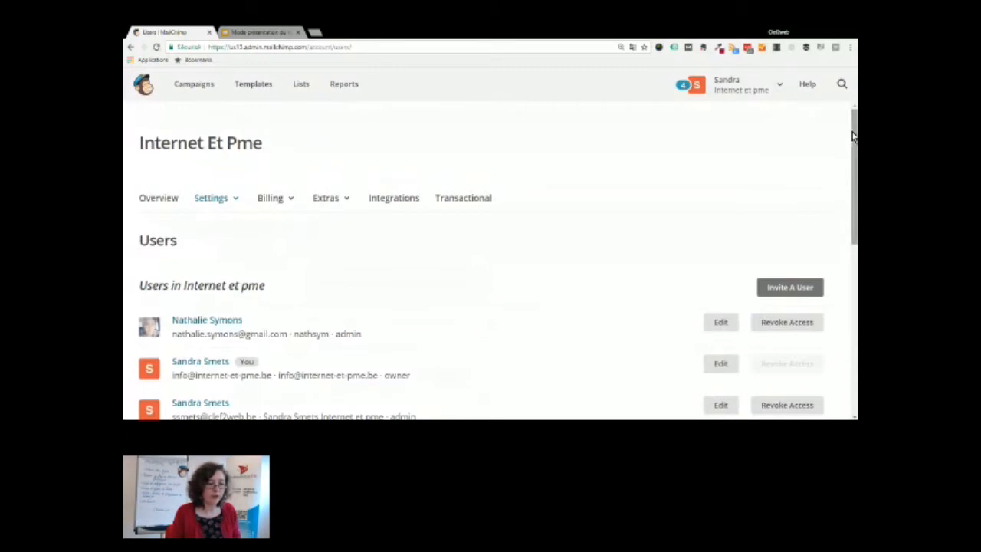
{"action": "left_click_drag", "start_coordinate": [852, 136], "coordinate": [852, 218]}
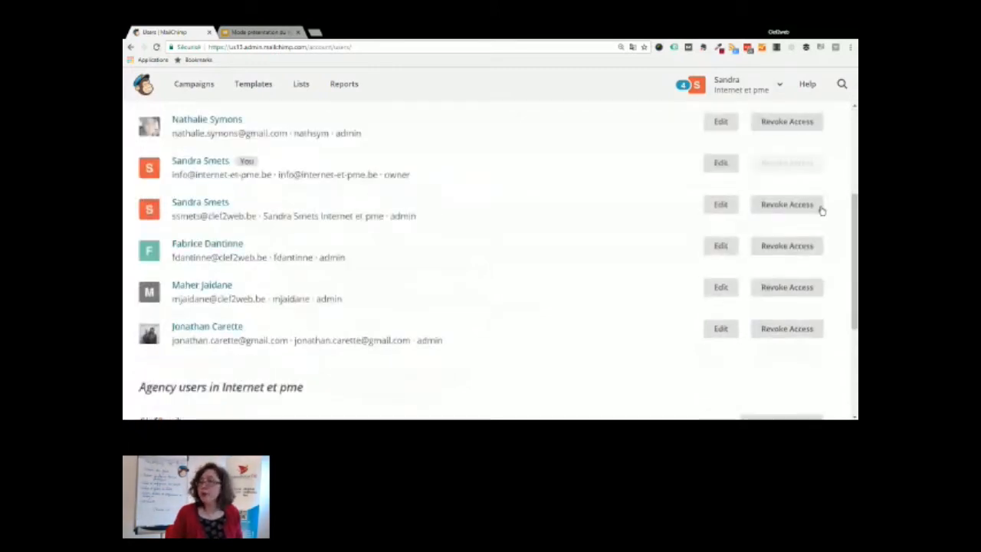
{"action": "scroll", "coordinate": [821, 210], "scroll_direction": "up", "scroll_amount": 3}
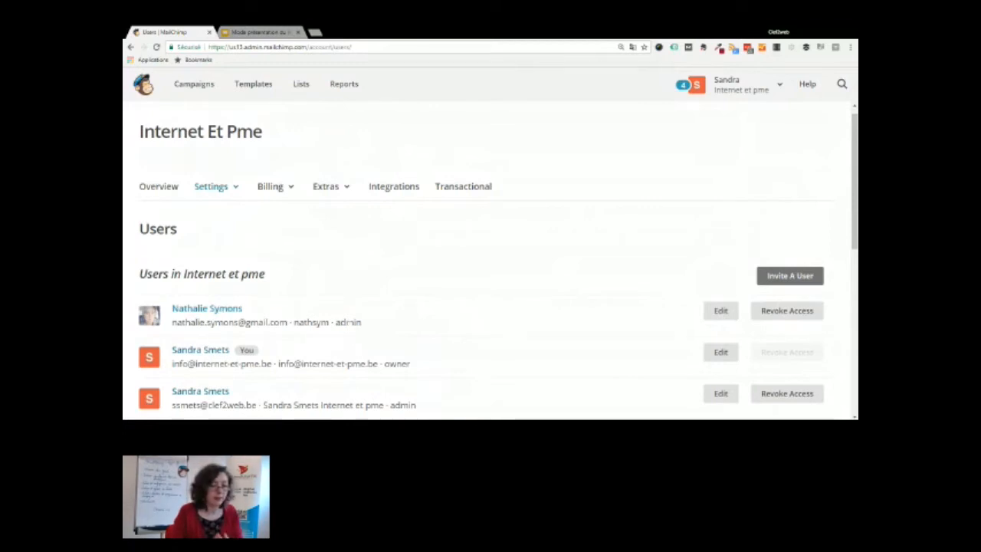
{"action": "double_click", "coordinate": [348, 323]}
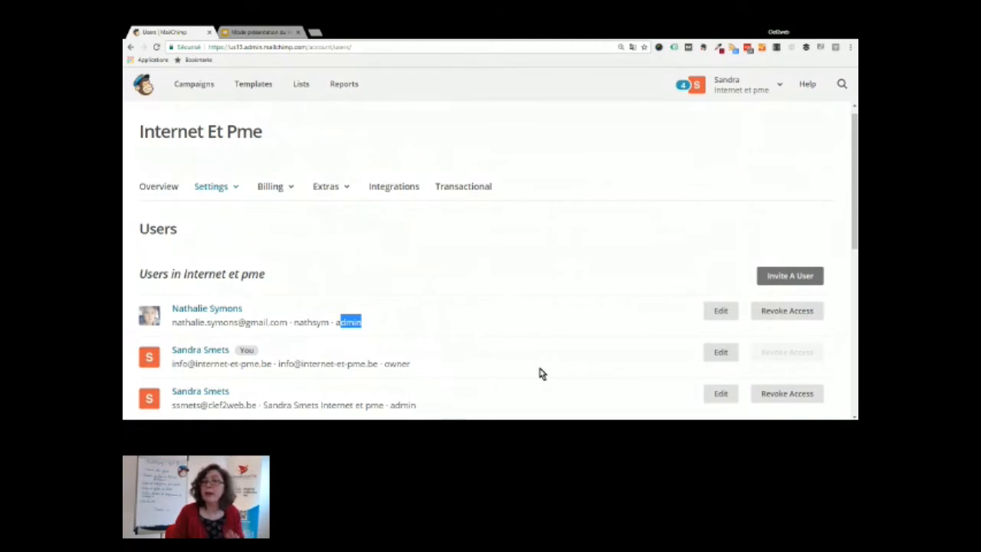
{"action": "scroll", "coordinate": [365, 247], "scroll_direction": "down", "scroll_amount": 1}
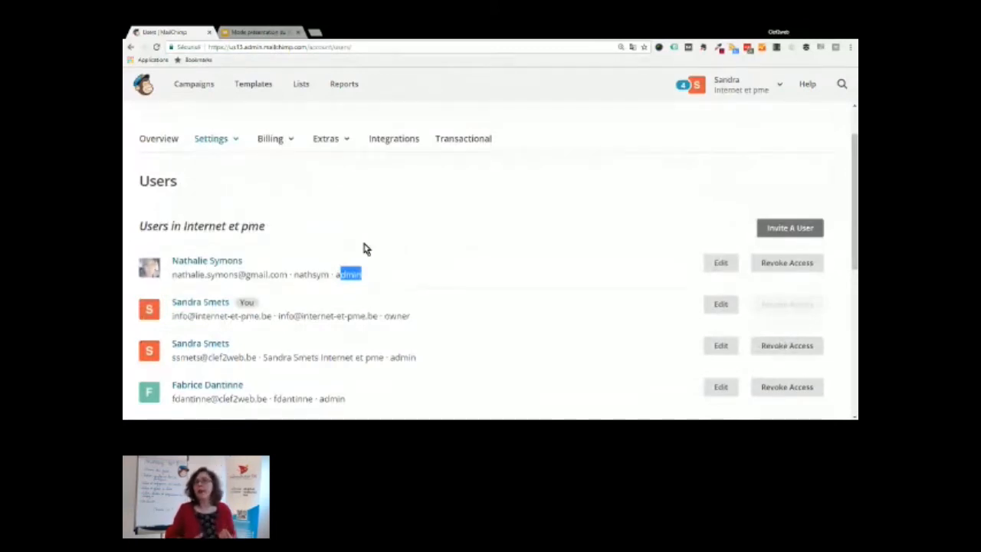
{"action": "left_click", "coordinate": [210, 143]}
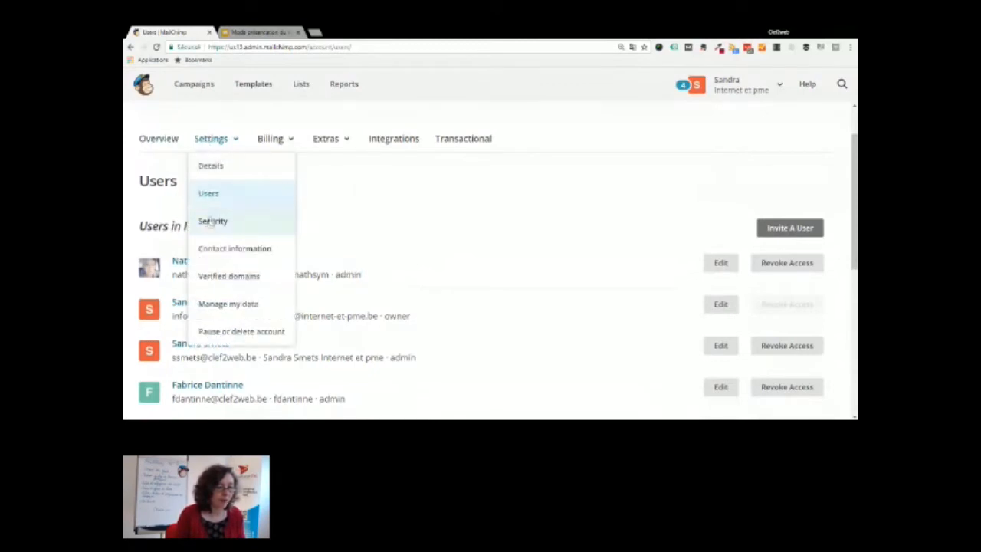
Look through the account's contact information, then switch to the 'En conclusion… pour aller plus loin' slide
{"action": "left_click", "coordinate": [217, 250]}
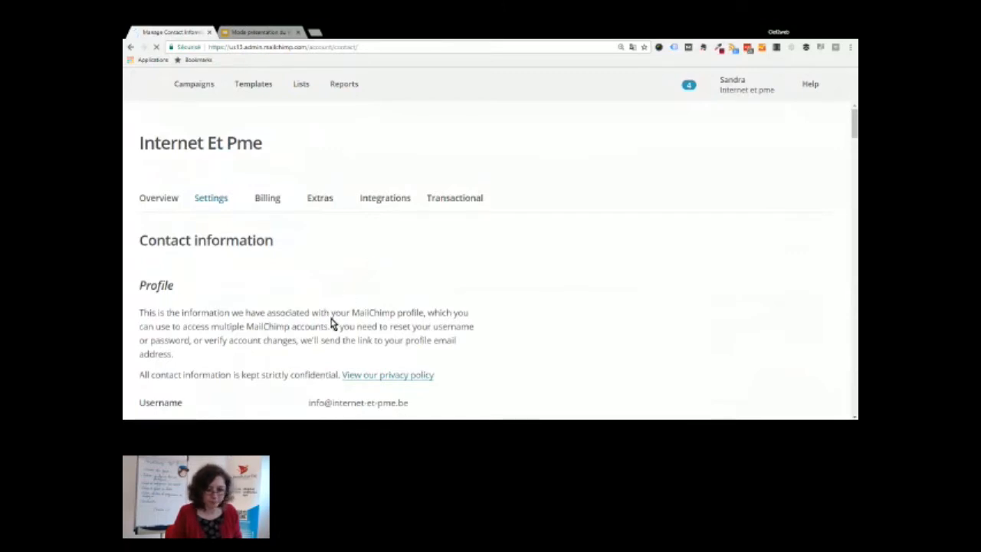
{"action": "scroll", "coordinate": [331, 318], "scroll_direction": "down", "scroll_amount": 5}
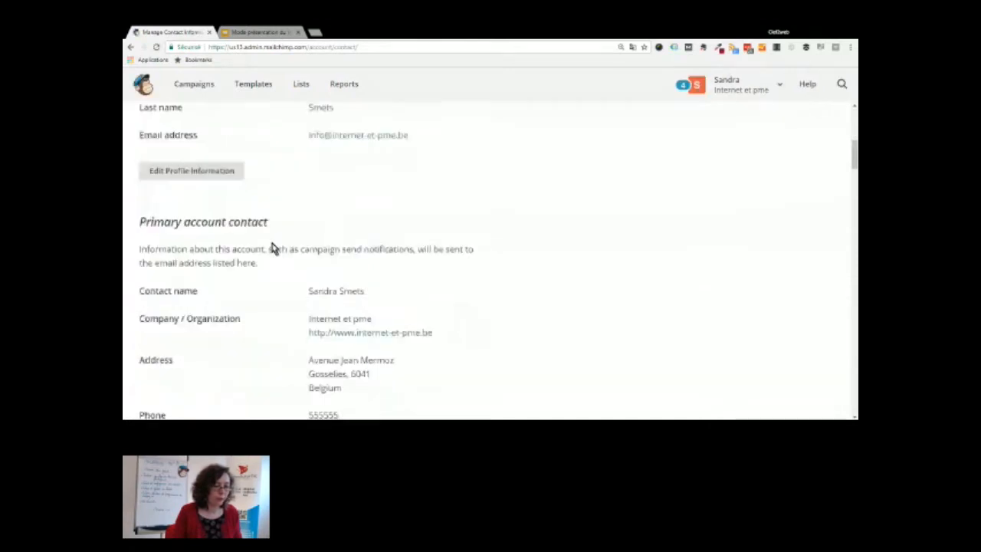
{"action": "scroll", "coordinate": [273, 248], "scroll_direction": "down", "scroll_amount": 3}
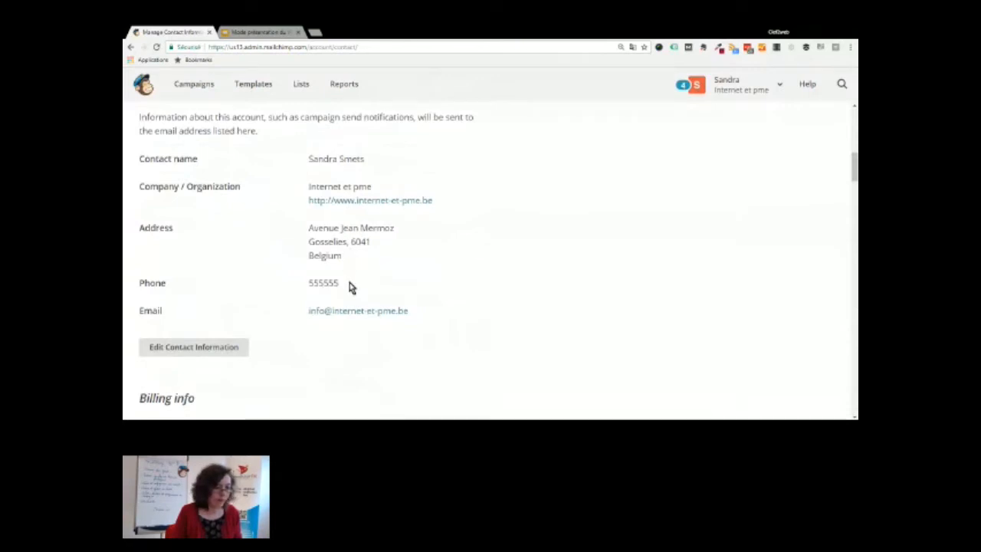
{"action": "scroll", "coordinate": [427, 300], "scroll_direction": "down", "scroll_amount": 6}
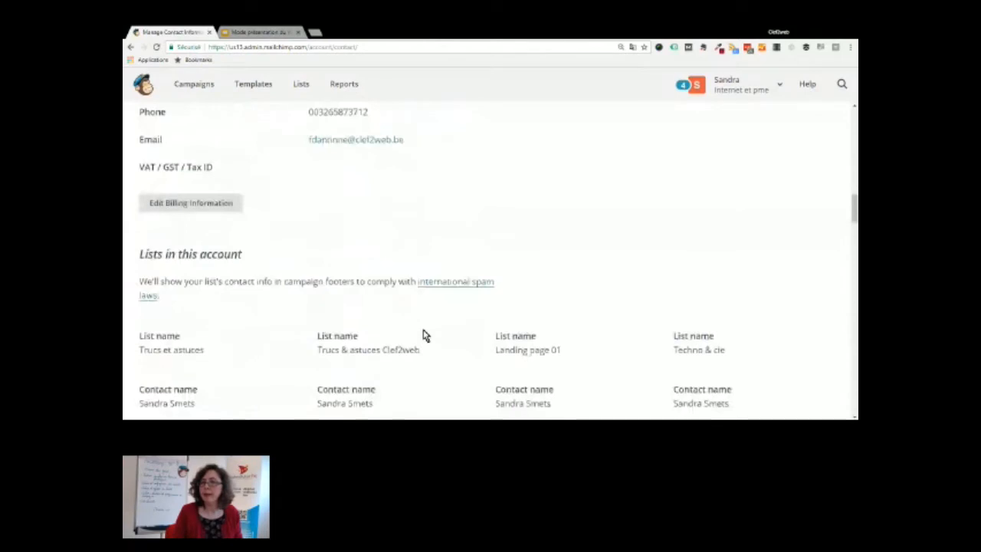
{"action": "scroll", "coordinate": [425, 336], "scroll_direction": "down", "scroll_amount": 2}
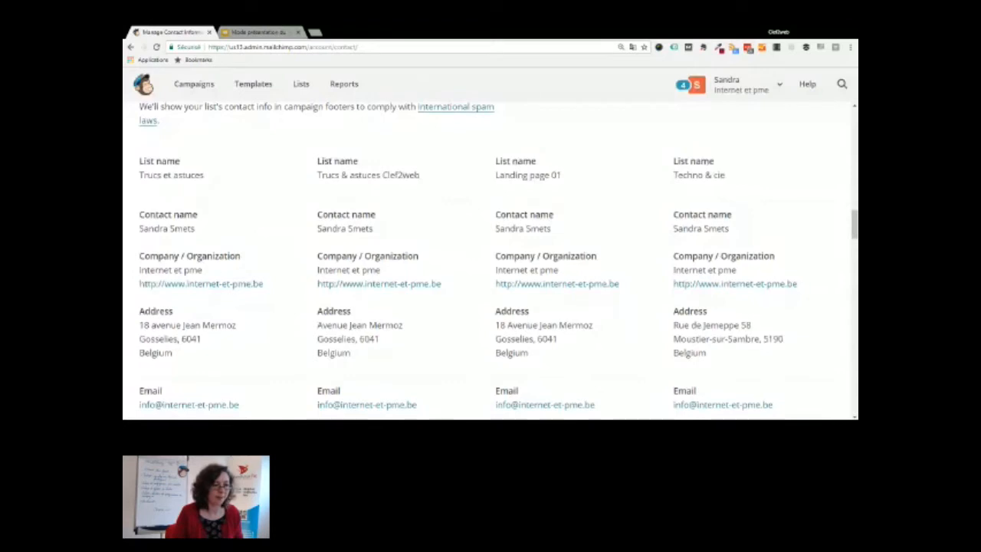
{"action": "scroll", "coordinate": [241, 175], "scroll_direction": "up", "scroll_amount": 10}
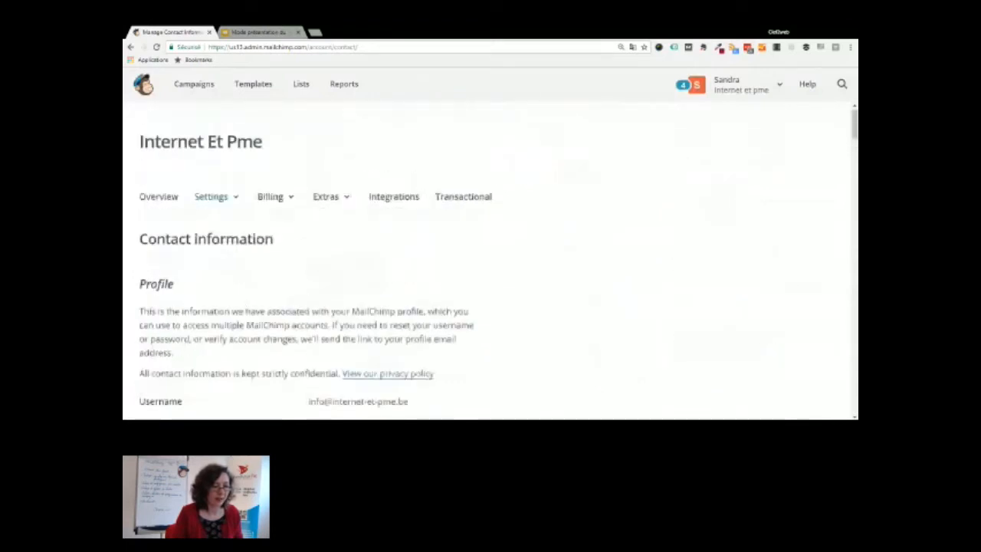
{"action": "left_click", "coordinate": [219, 198]}
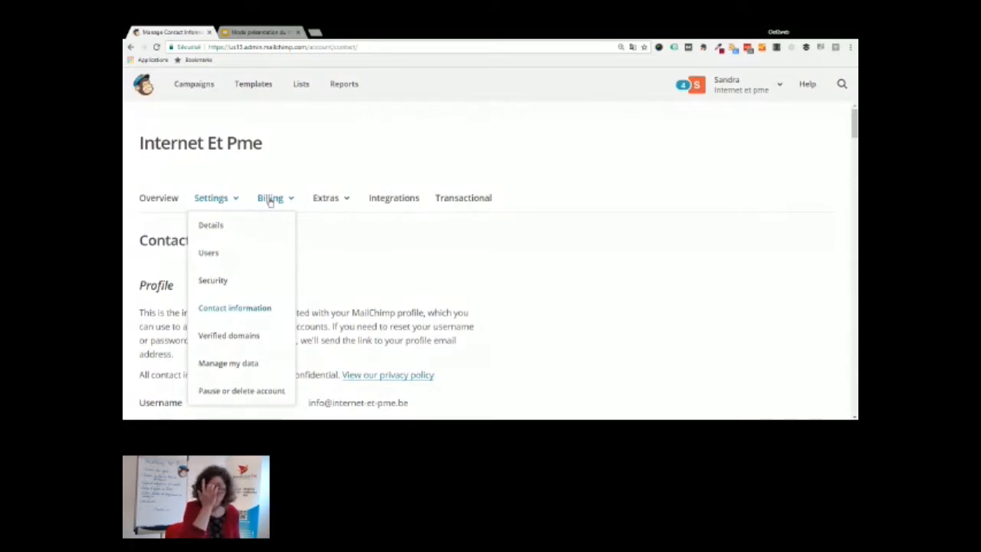
{"action": "left_click", "coordinate": [259, 32]}
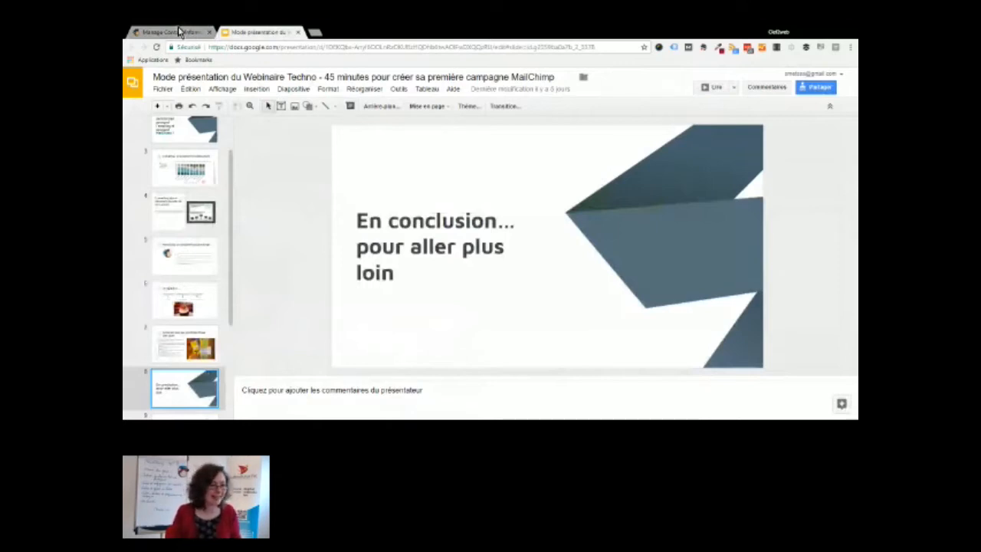
Switch from the Google Slides deck back to MailChimp's Contact information settings page
{"action": "left_click", "coordinate": [179, 31]}
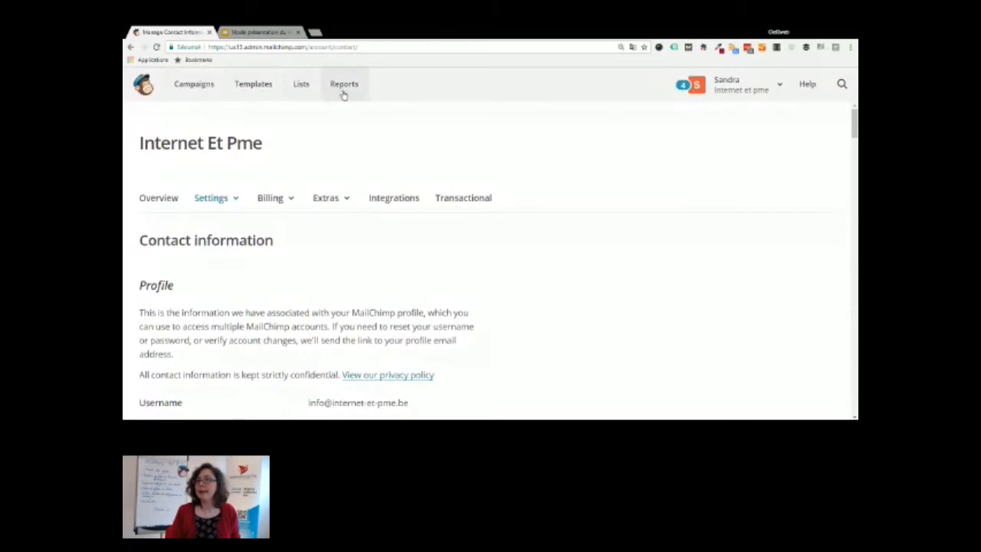
Go to the Lists page showing each list's subscriber, open and click counts
{"action": "left_click", "coordinate": [295, 88]}
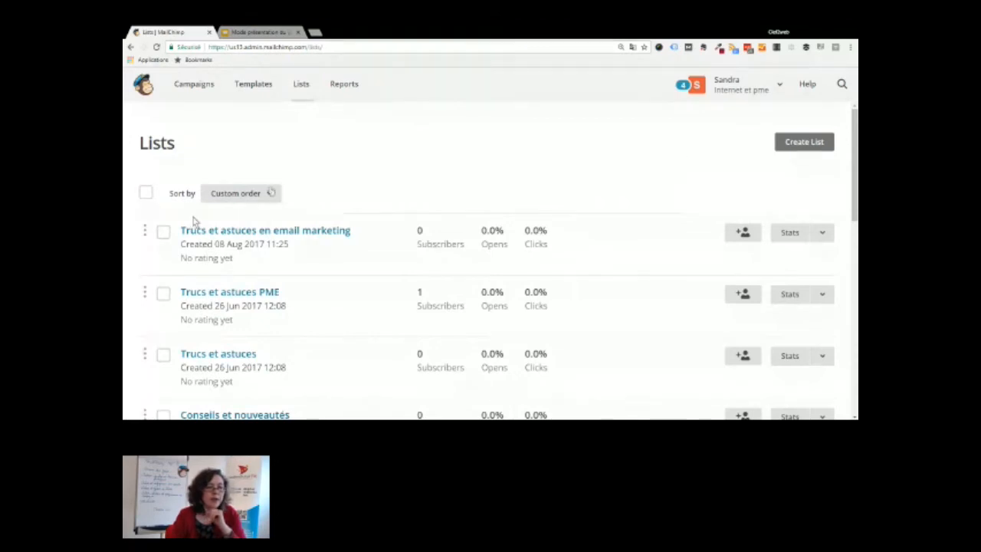
Open the 'Trucs et astuces en email marketing' list and show its Manage contacts options
{"action": "left_click", "coordinate": [218, 238]}
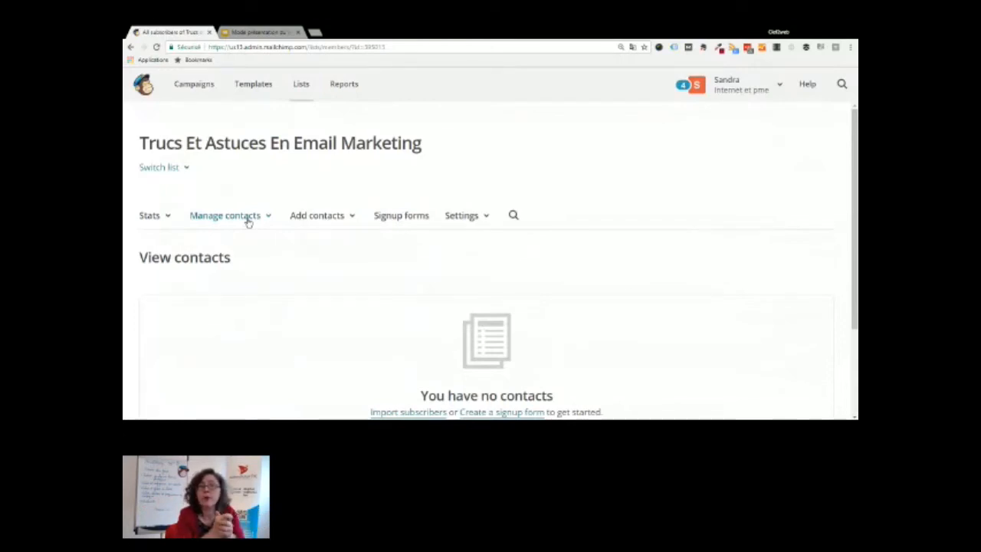
{"action": "left_click", "coordinate": [247, 218]}
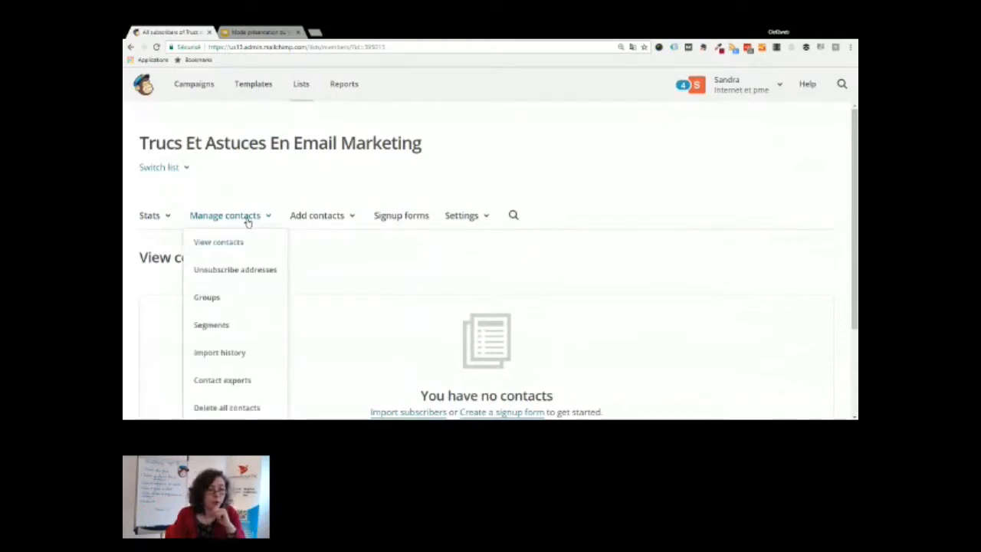
Open the list's Segments, start a new segment on the empty list, then return to all lists
{"action": "left_click", "coordinate": [220, 328]}
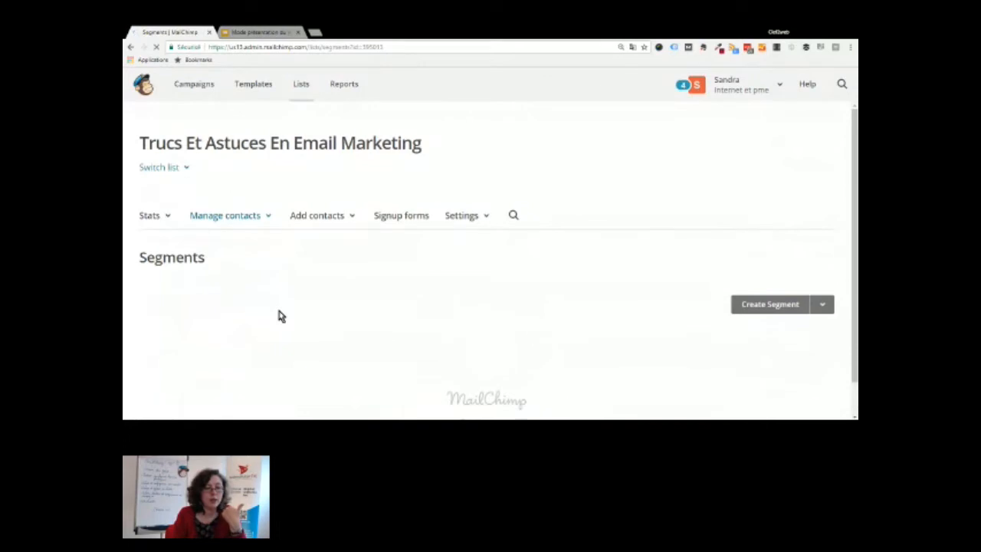
{"action": "scroll", "coordinate": [280, 315], "scroll_direction": "down", "scroll_amount": 3}
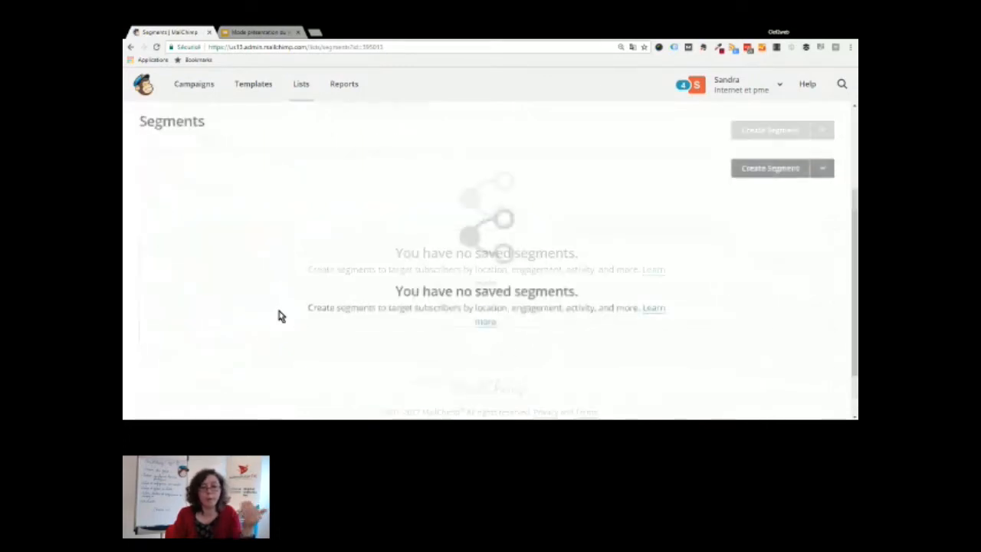
{"action": "left_click", "coordinate": [775, 129]}
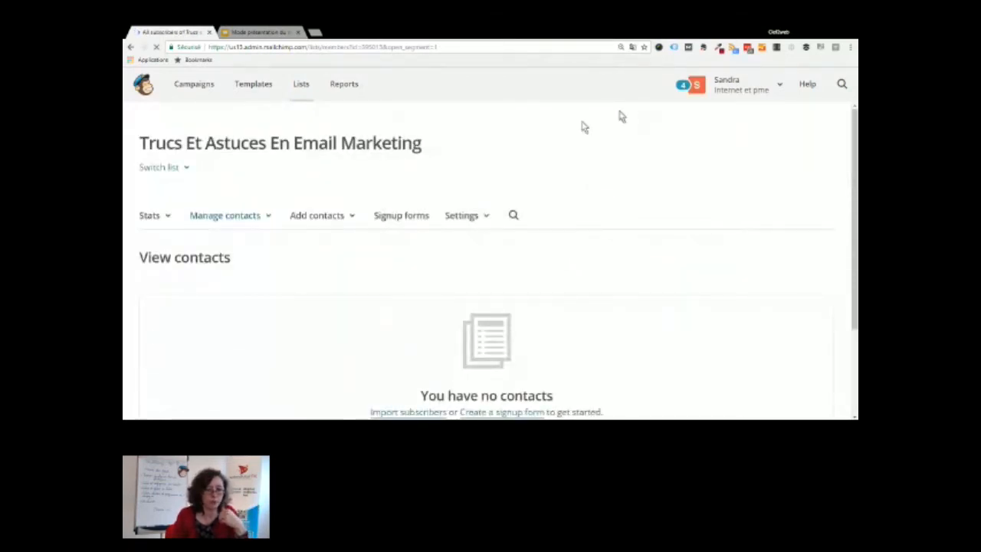
{"action": "scroll", "coordinate": [575, 177], "scroll_direction": "down", "scroll_amount": 3}
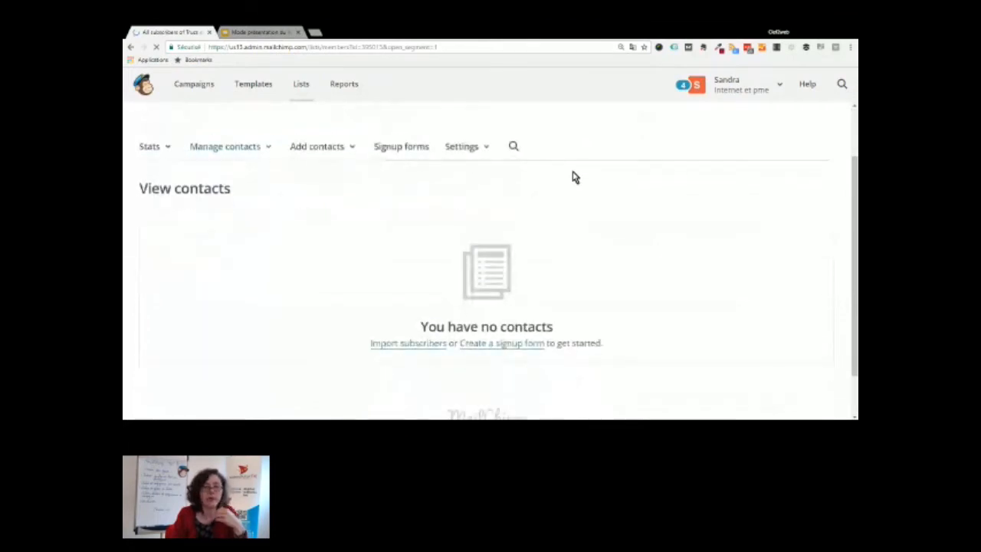
{"action": "scroll", "coordinate": [575, 177], "scroll_direction": "up", "scroll_amount": 1}
{"action": "scroll", "coordinate": [575, 178], "scroll_direction": "up", "scroll_amount": 2}
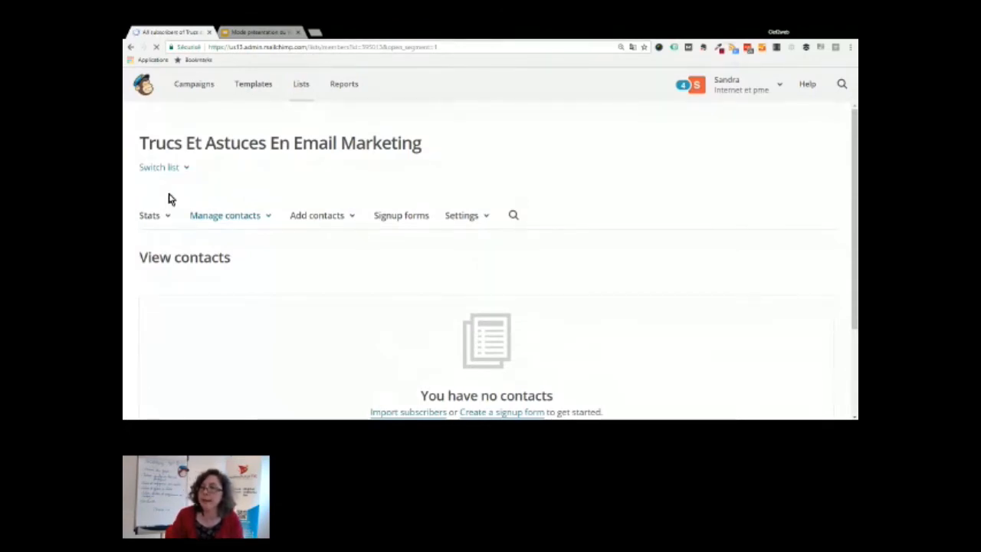
{"action": "left_click", "coordinate": [303, 86]}
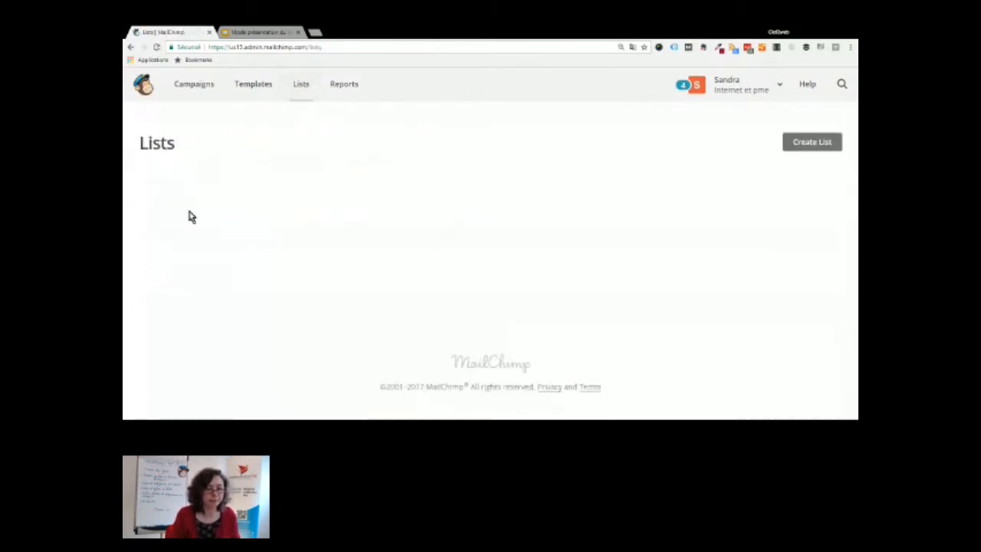
Choose to create a brand-new mailing list rather than groups
{"action": "left_click", "coordinate": [816, 145]}
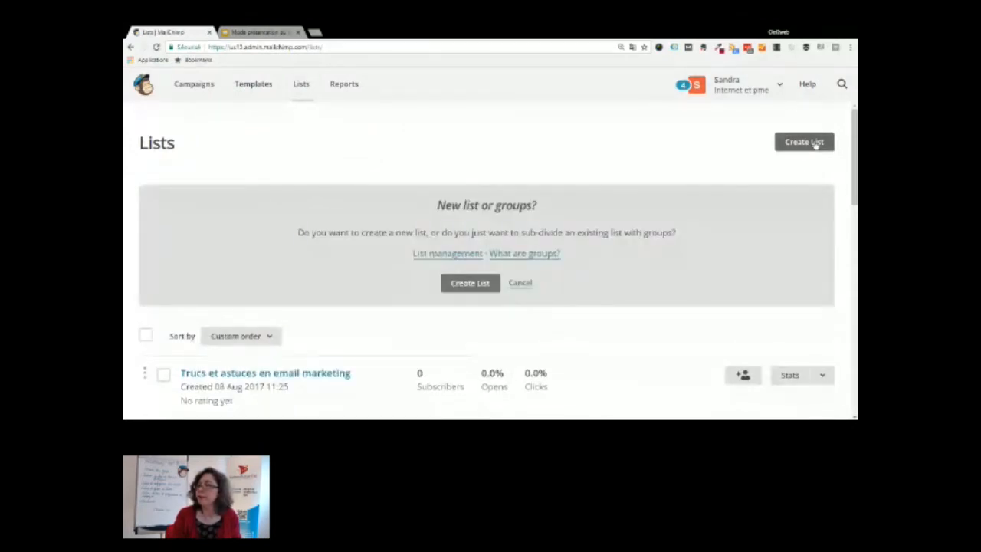
{"action": "left_click", "coordinate": [469, 283]}
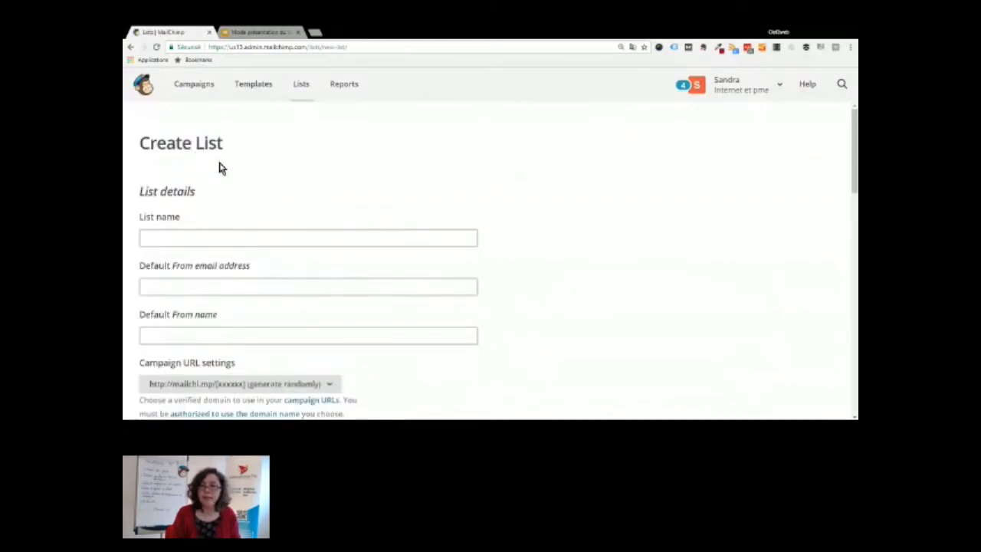
Name the new mailing list 'Newsletter Technofutur TIC'
{"action": "left_click", "coordinate": [151, 232]}
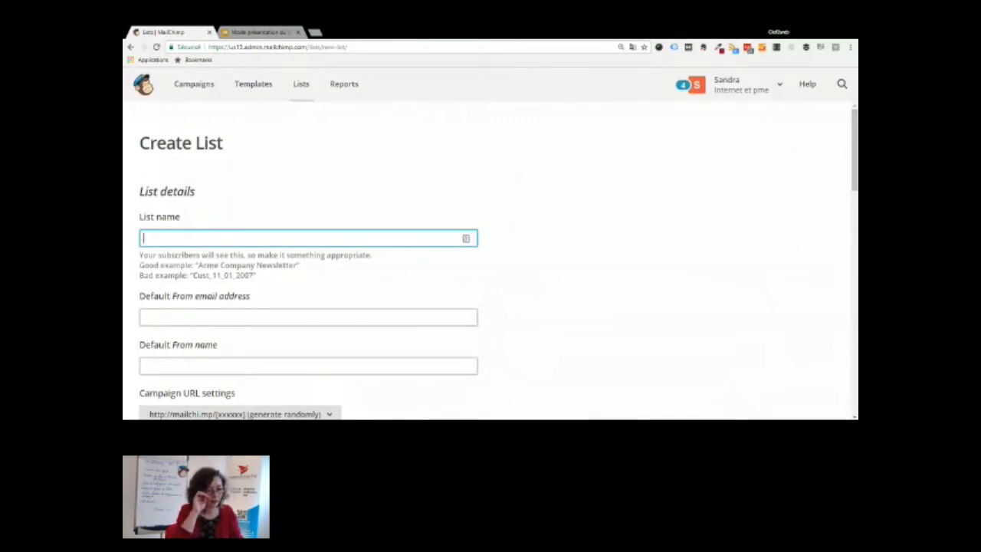
{"action": "type", "text": "Newsle"}
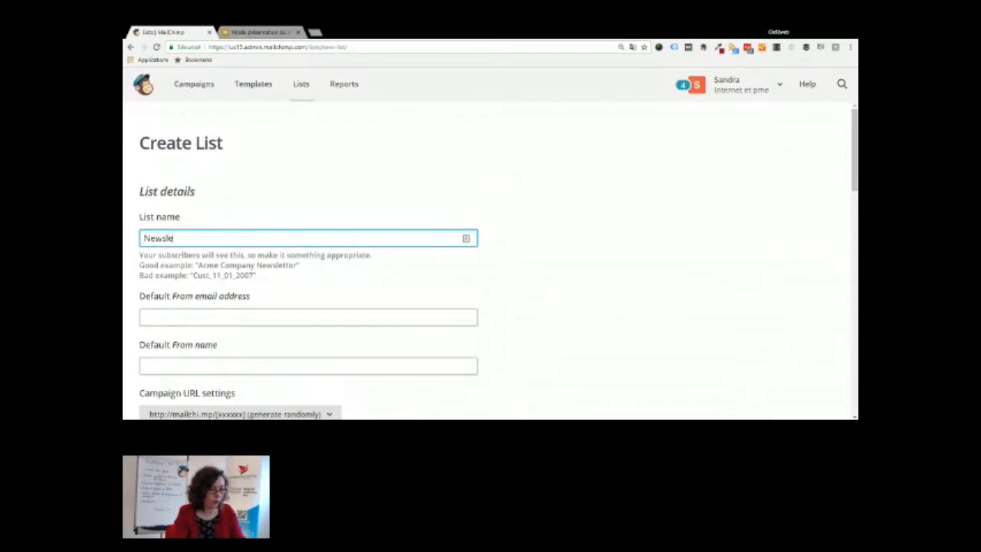
{"action": "type", "text": "tter Techn"}
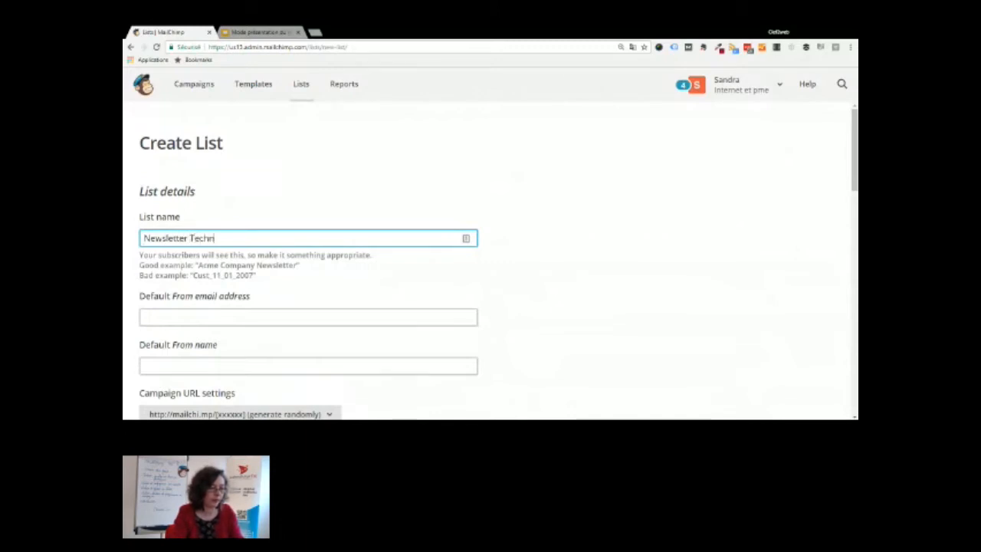
{"action": "type", "text": "ofulur TIC"}
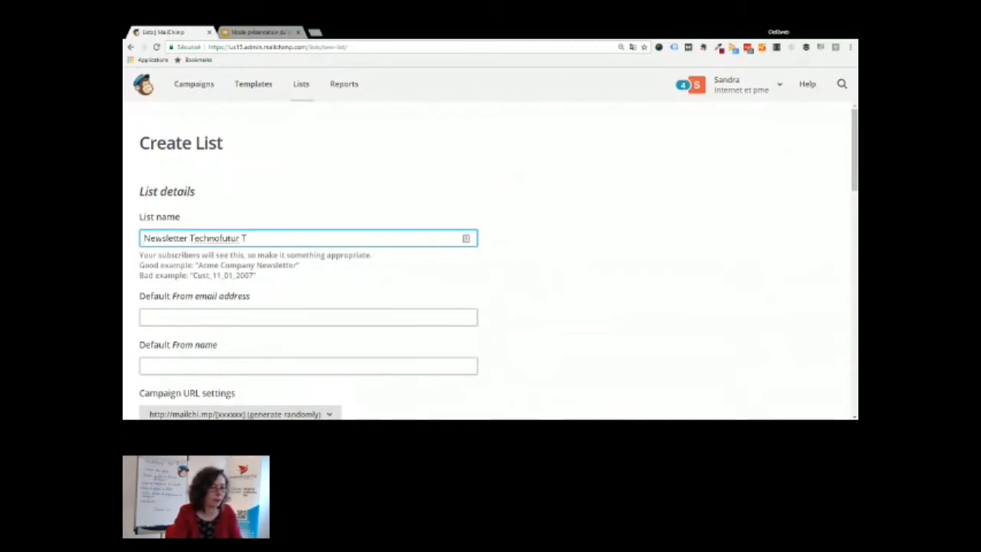
{"action": "left_click", "coordinate": [239, 321]}
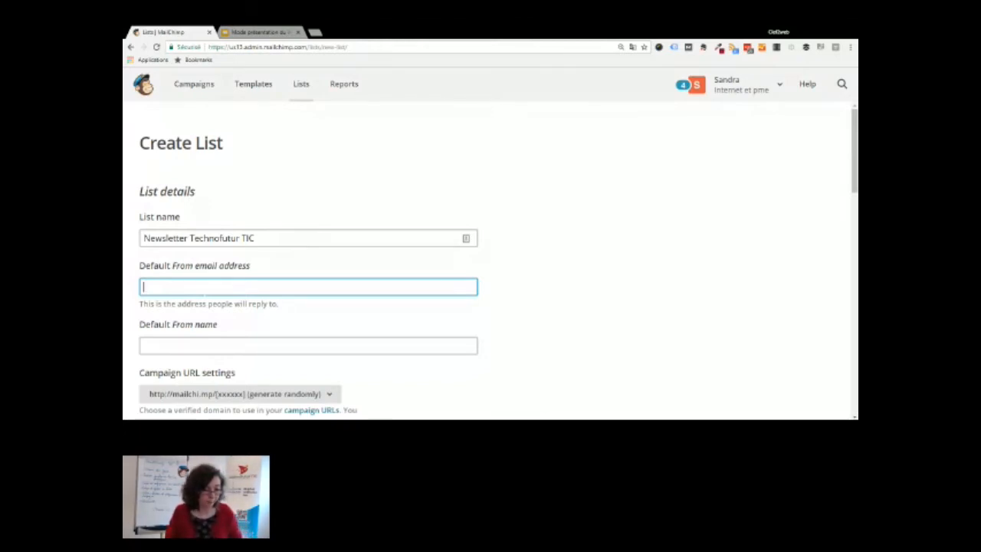
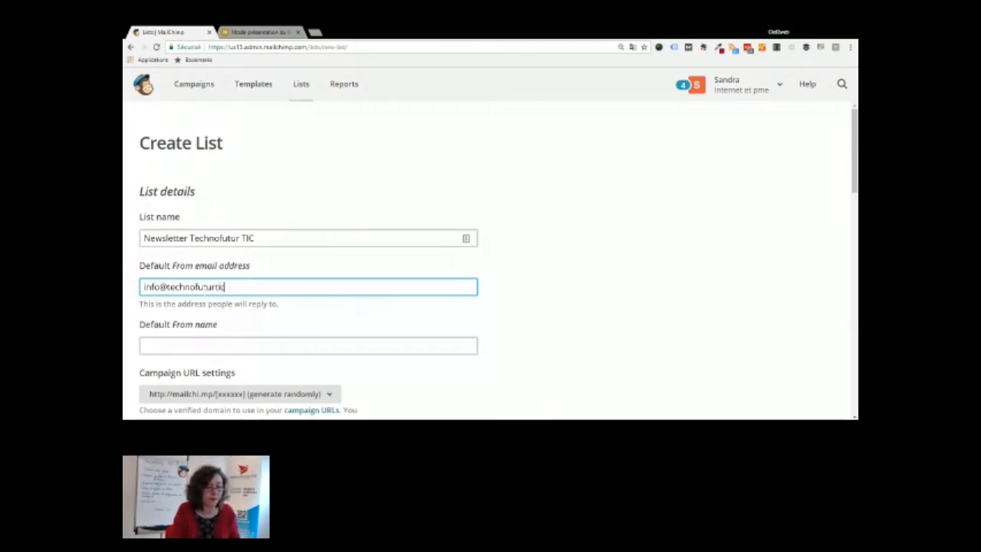
Enter the organisation's generic info e-mail address as the list's default From email address
{"action": "left_click", "coordinate": [213, 351]}
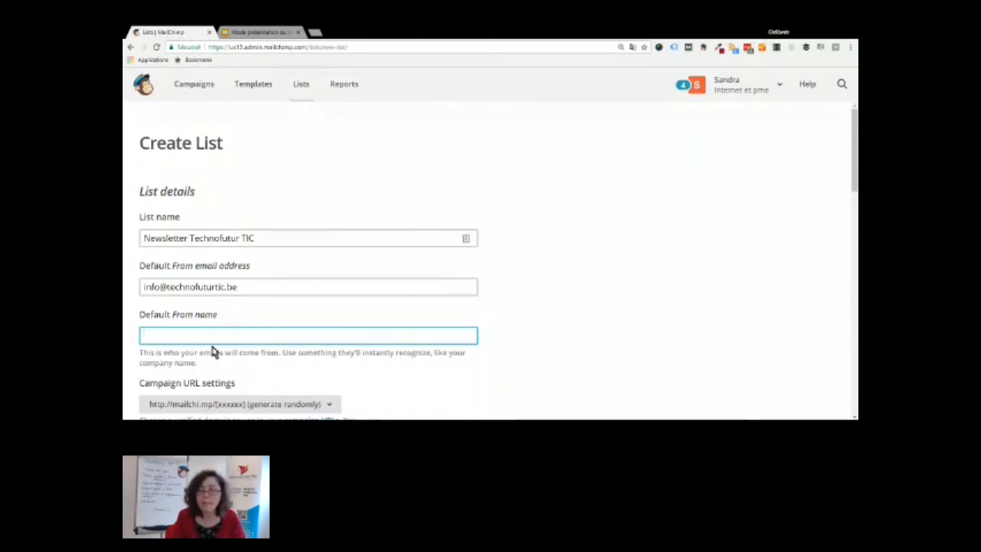
{"action": "left_click", "coordinate": [541, 32]}
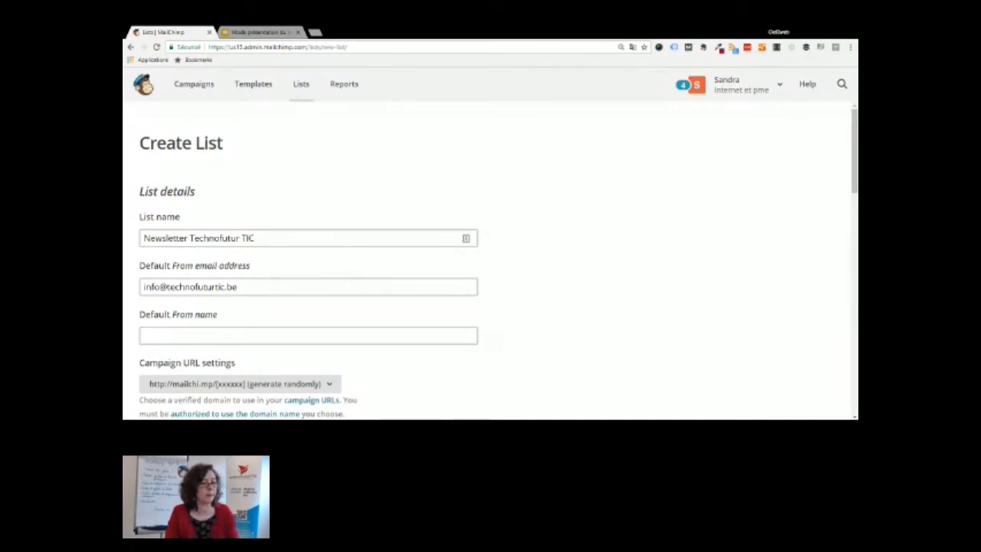
Set the default From name to the staff member's first name followed by 'de Technofutur TIC'
{"action": "left_click", "coordinate": [308, 335]}
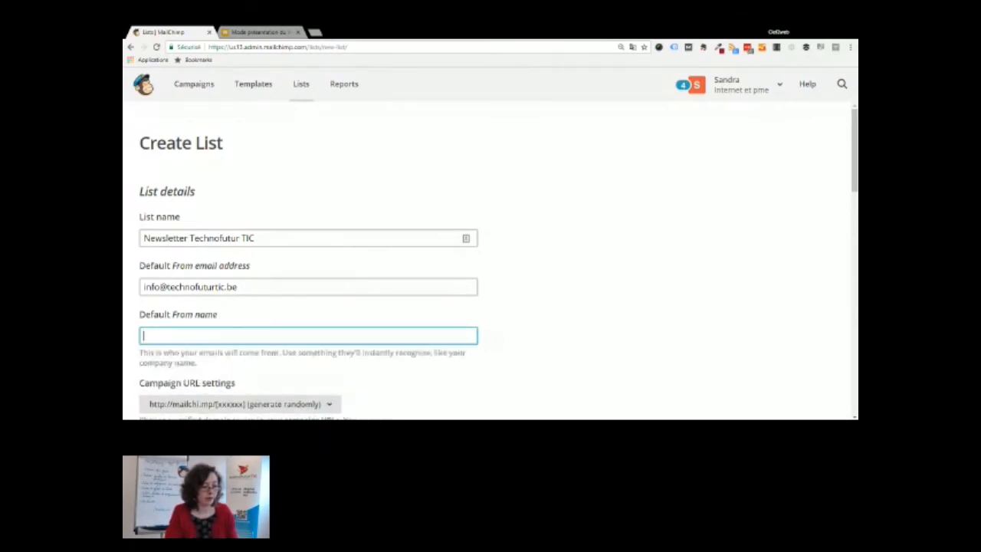
{"action": "type", "text": "Pauline de"}
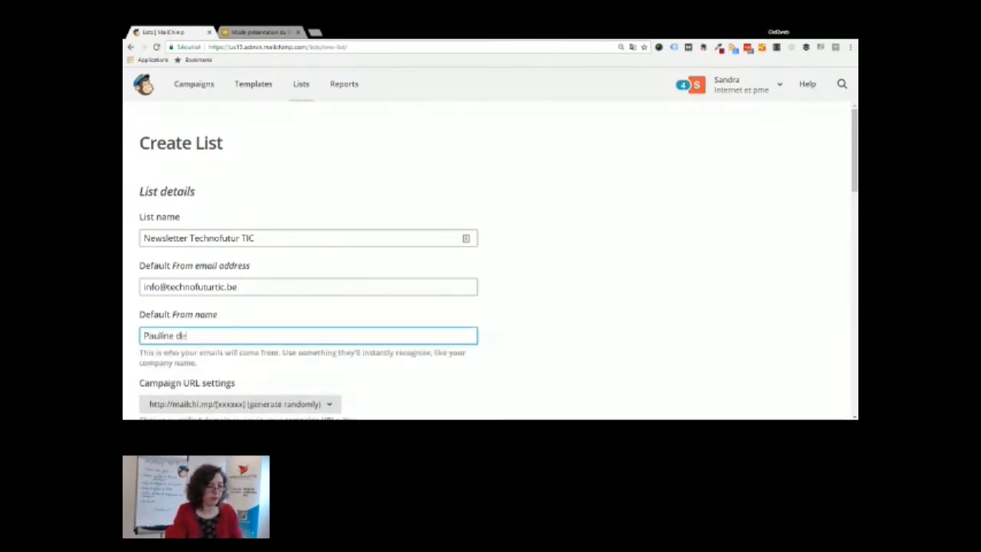
{"action": "type", "text": " Technofutu"}
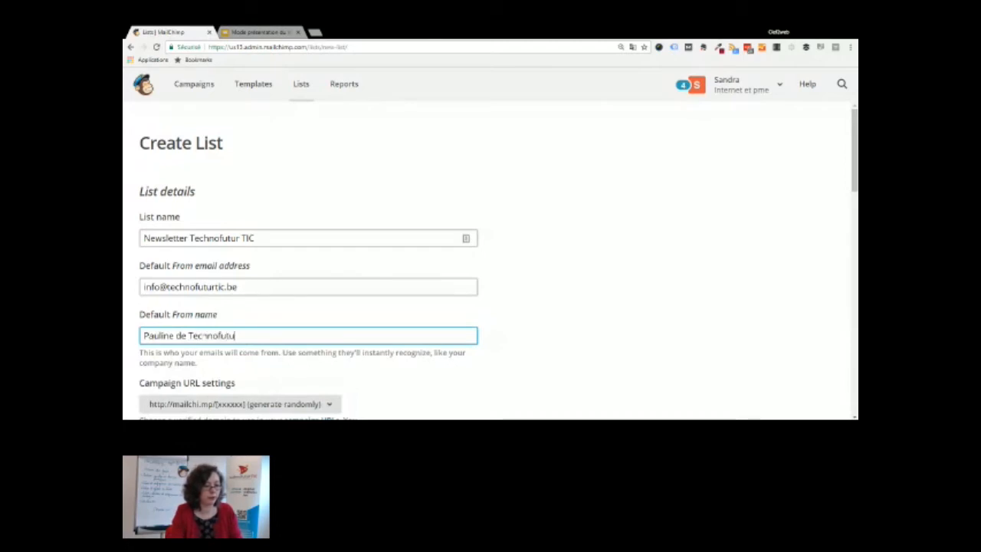
{"action": "type", "text": "r TIC"}
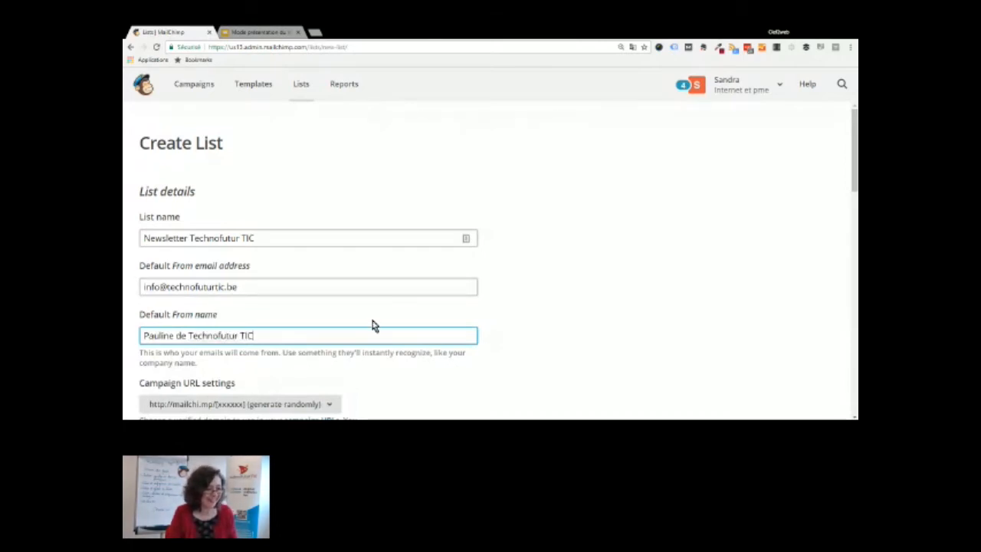
{"action": "scroll", "coordinate": [372, 324], "scroll_direction": "down", "scroll_amount": 2}
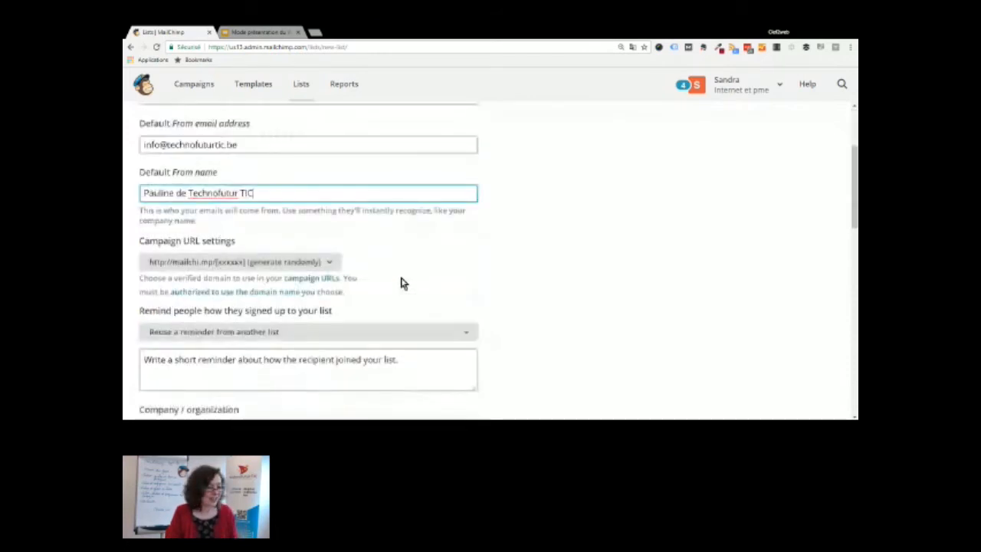
{"action": "left_click", "coordinate": [224, 262]}
{"action": "scroll", "coordinate": [224, 264], "scroll_direction": "down", "scroll_amount": 1}
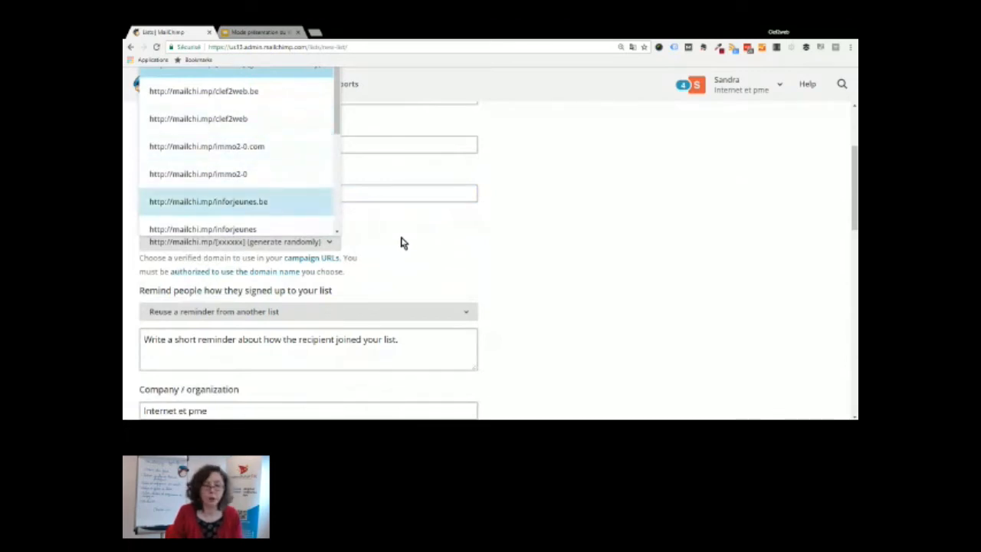
{"action": "left_click", "coordinate": [407, 242]}
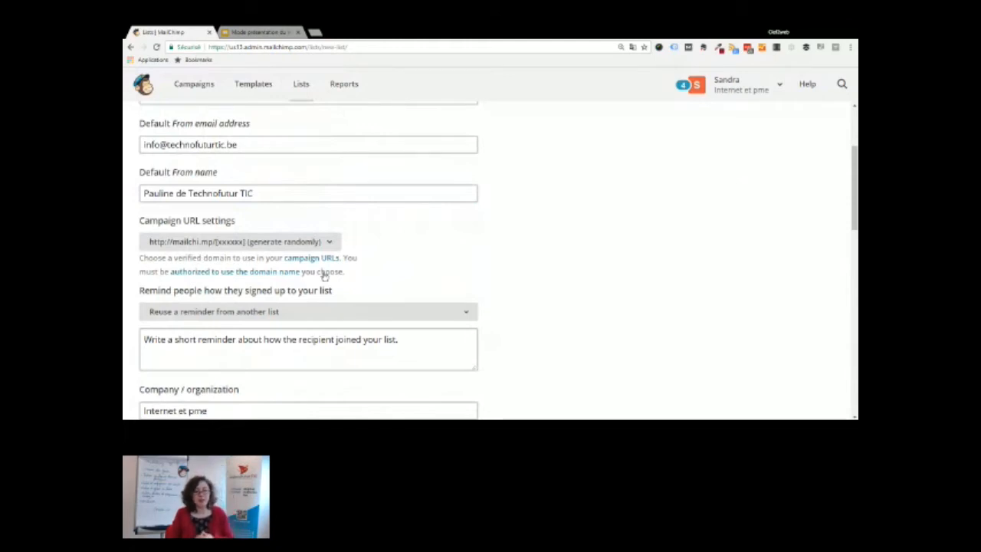
{"action": "scroll", "coordinate": [324, 275], "scroll_direction": "down", "scroll_amount": 3}
{"action": "left_click", "coordinate": [308, 213]}
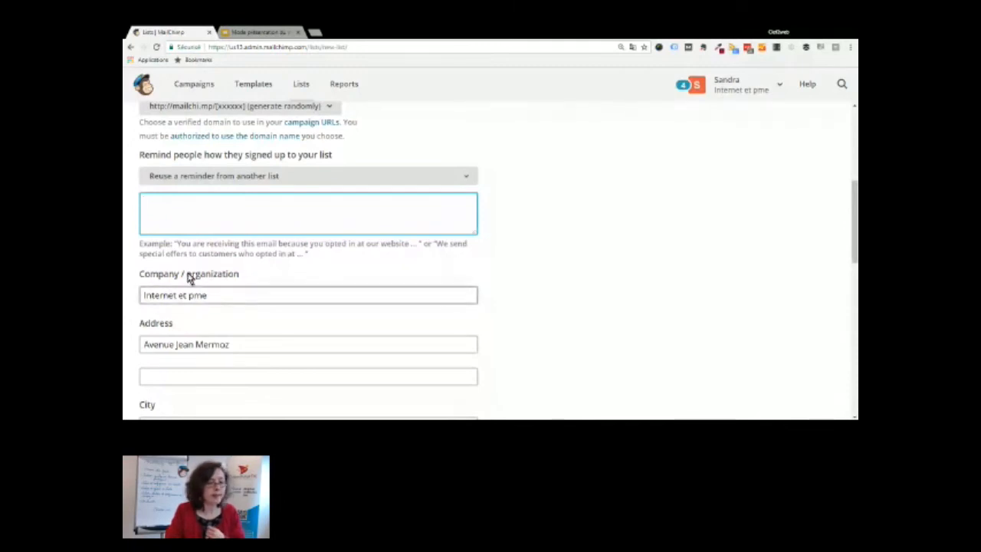
{"action": "scroll", "coordinate": [189, 278], "scroll_direction": "down", "scroll_amount": 2}
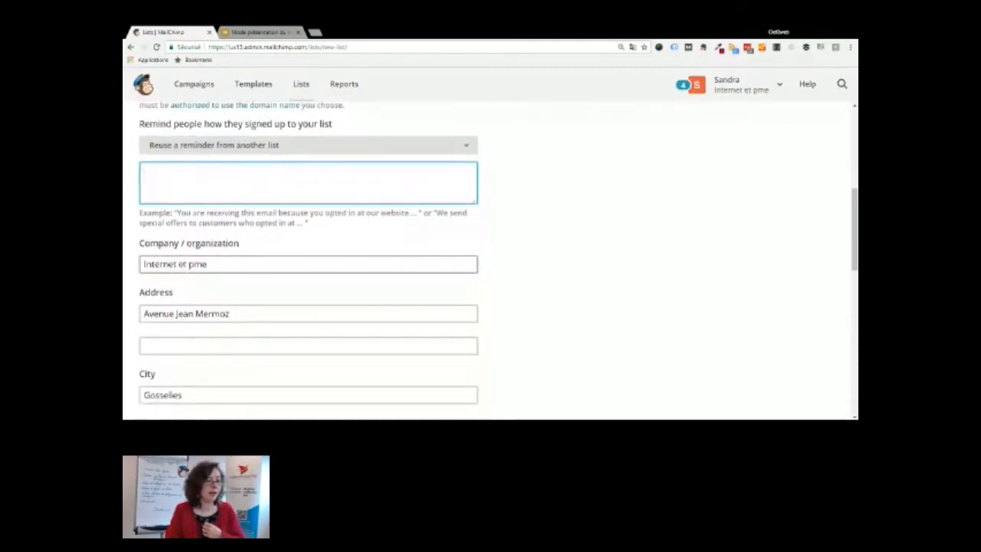
{"action": "scroll", "coordinate": [491, 261], "scroll_direction": "down", "scroll_amount": 2}
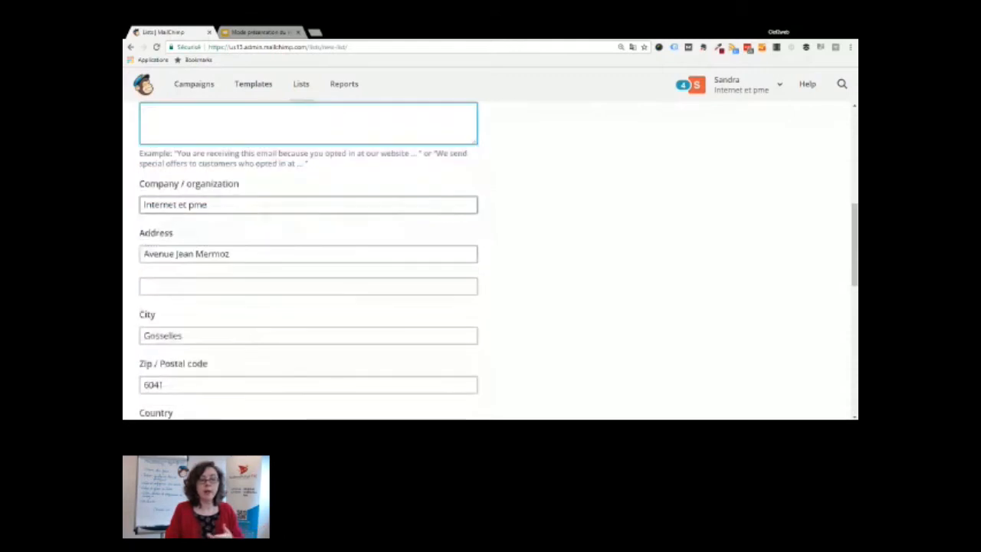
{"action": "left_click", "coordinate": [208, 208]}
{"action": "scroll", "coordinate": [208, 214], "scroll_direction": "down", "scroll_amount": 2}
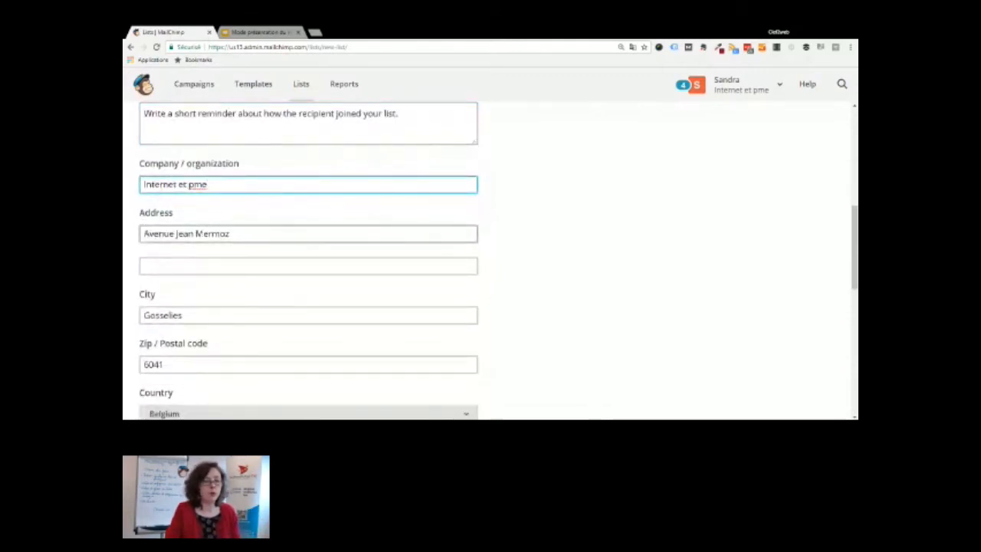
{"action": "left_click", "coordinate": [191, 264]}
{"action": "scroll", "coordinate": [190, 265], "scroll_direction": "down", "scroll_amount": 1}
{"action": "scroll", "coordinate": [306, 261], "scroll_direction": "down", "scroll_amount": 3}
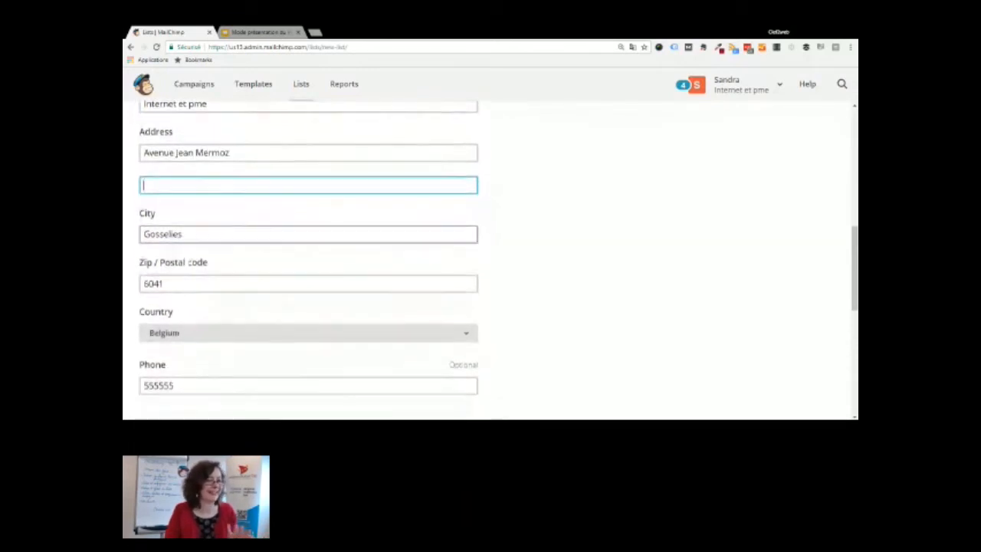
{"action": "scroll", "coordinate": [189, 269], "scroll_direction": "down", "scroll_amount": 5}
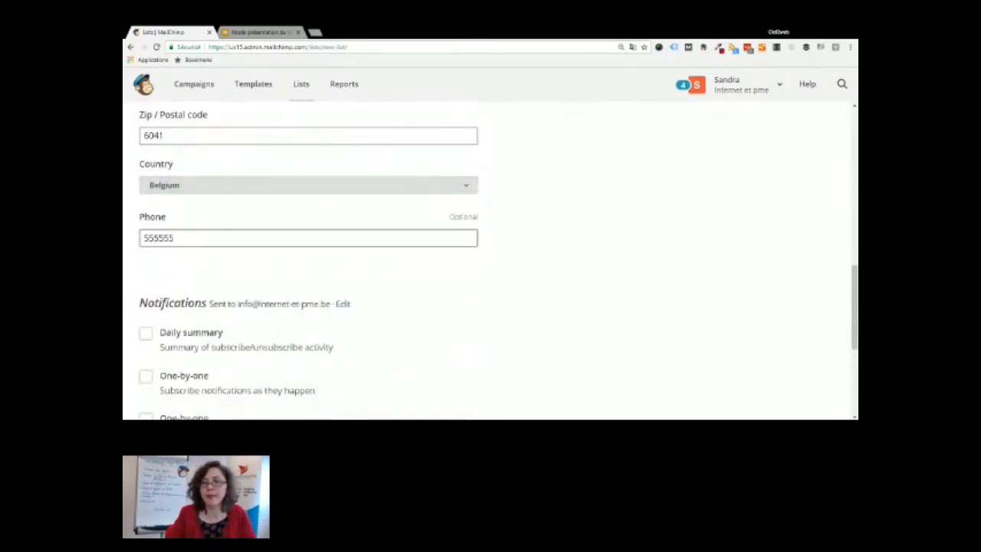
{"action": "scroll", "coordinate": [233, 118], "scroll_direction": "up", "scroll_amount": 10}
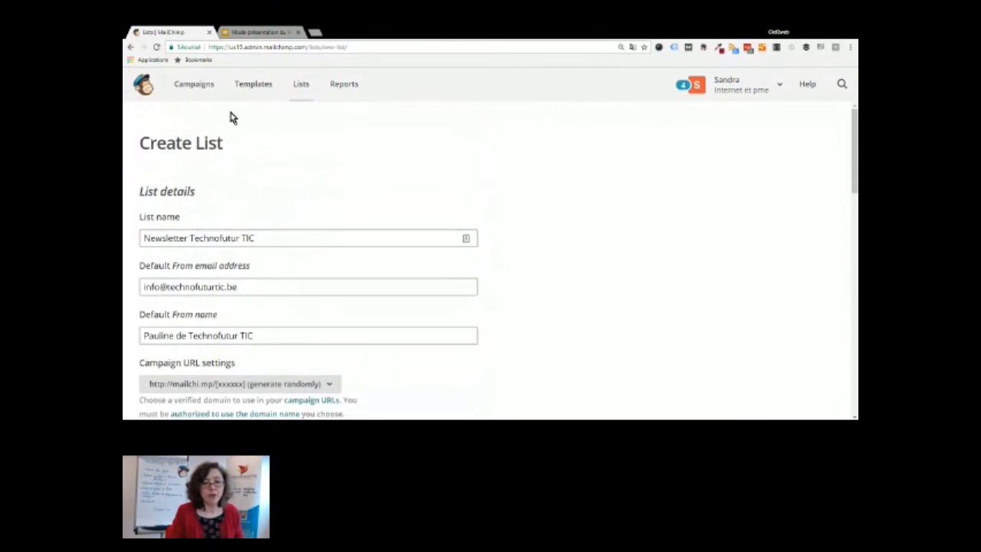
Leave the Create List form for the lists overview and open the Conseils et nouveautés list
{"action": "scroll", "coordinate": [298, 90], "scroll_direction": "down", "scroll_amount": 1}
{"action": "left_click", "coordinate": [306, 92]}
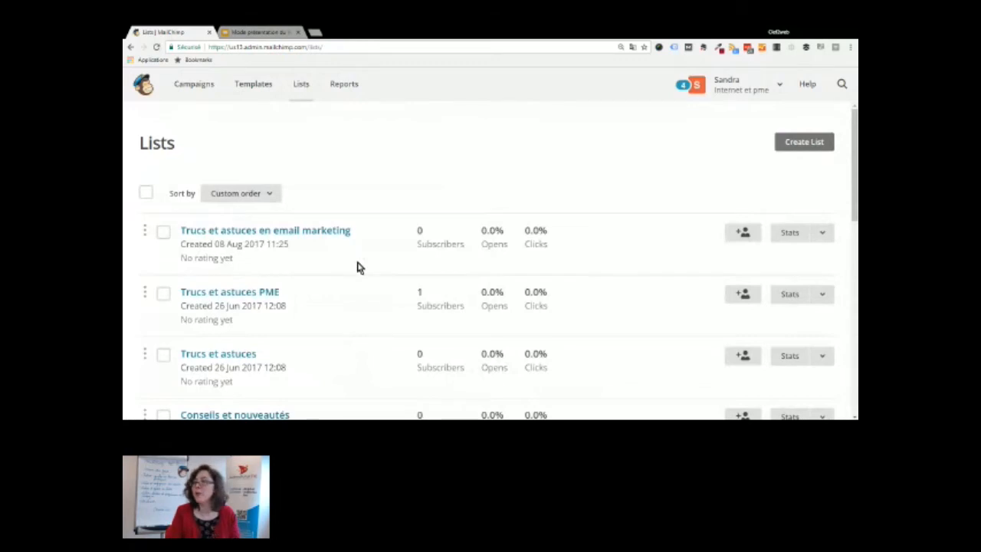
{"action": "scroll", "coordinate": [356, 266], "scroll_direction": "down", "scroll_amount": 1}
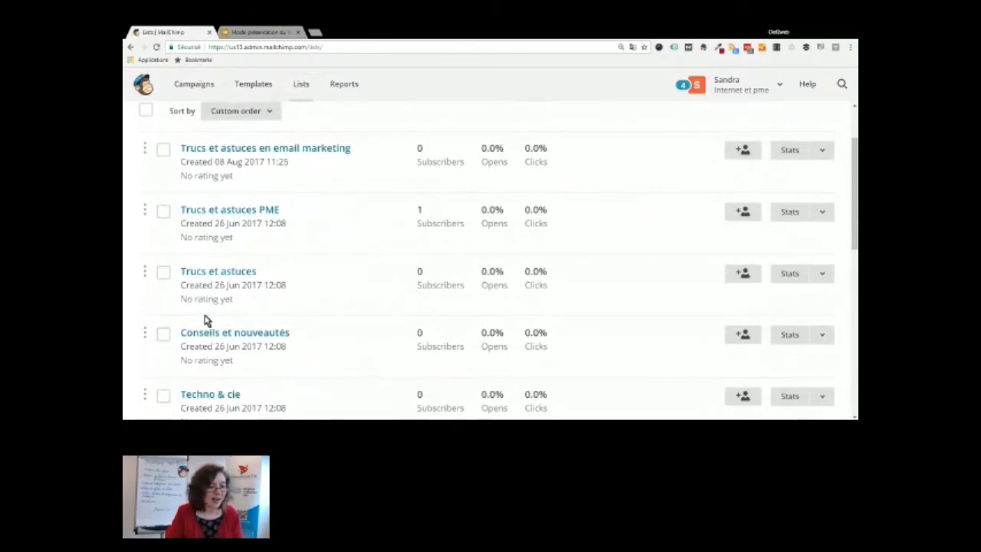
{"action": "scroll", "coordinate": [226, 235], "scroll_direction": "down", "scroll_amount": 2}
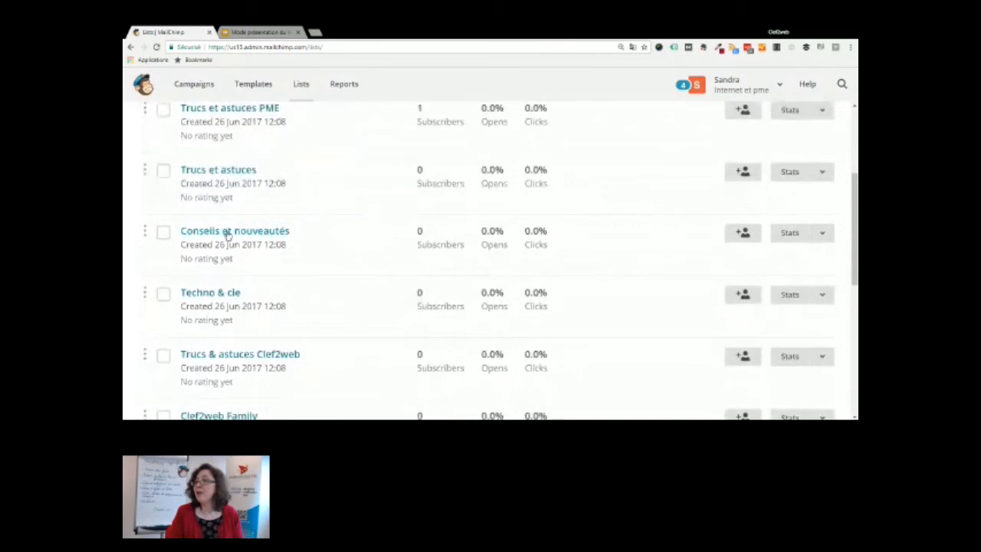
{"action": "left_click", "coordinate": [227, 234]}
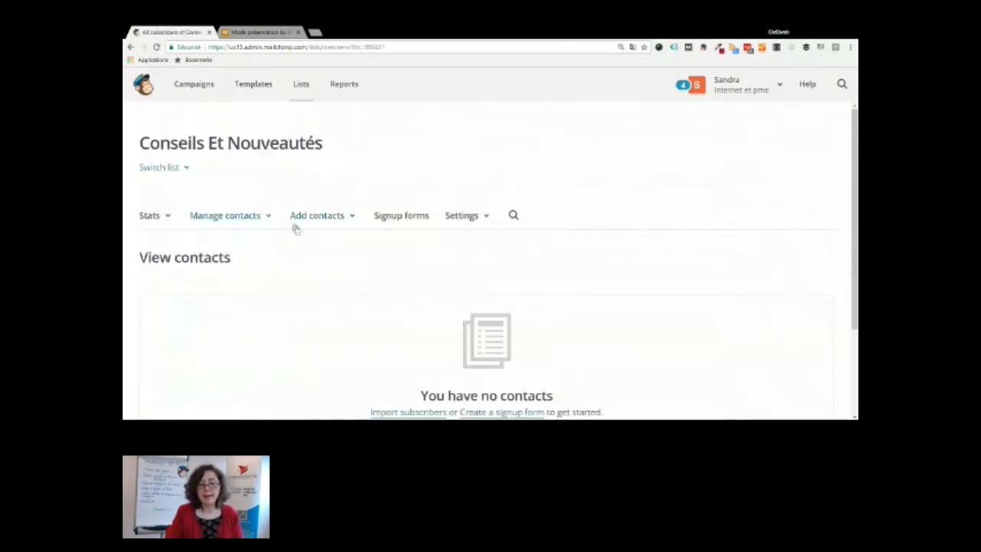
Start a contact import into Conseils et nouveautés using the Copy/paste from file method
{"action": "left_click", "coordinate": [341, 217]}
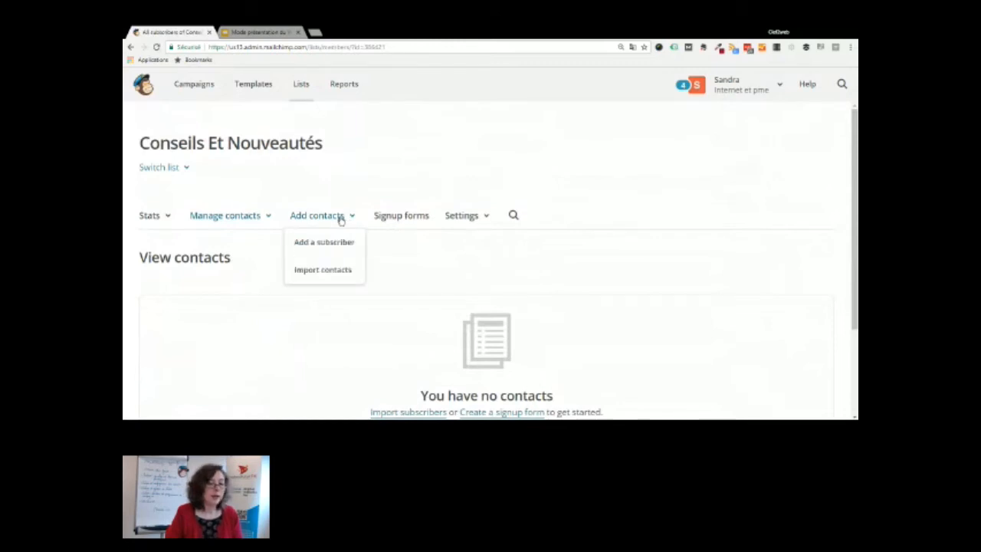
{"action": "left_click", "coordinate": [323, 270]}
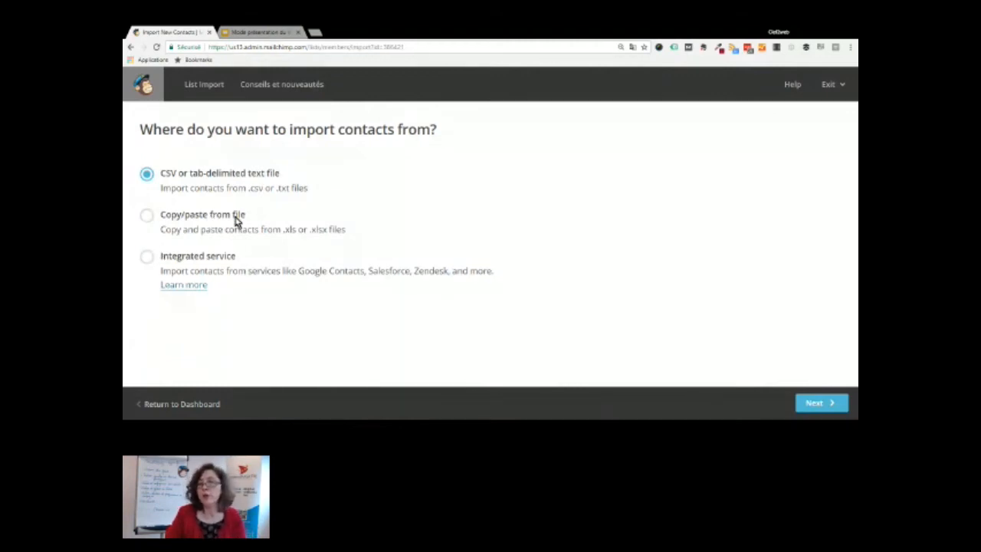
{"action": "left_click", "coordinate": [145, 216]}
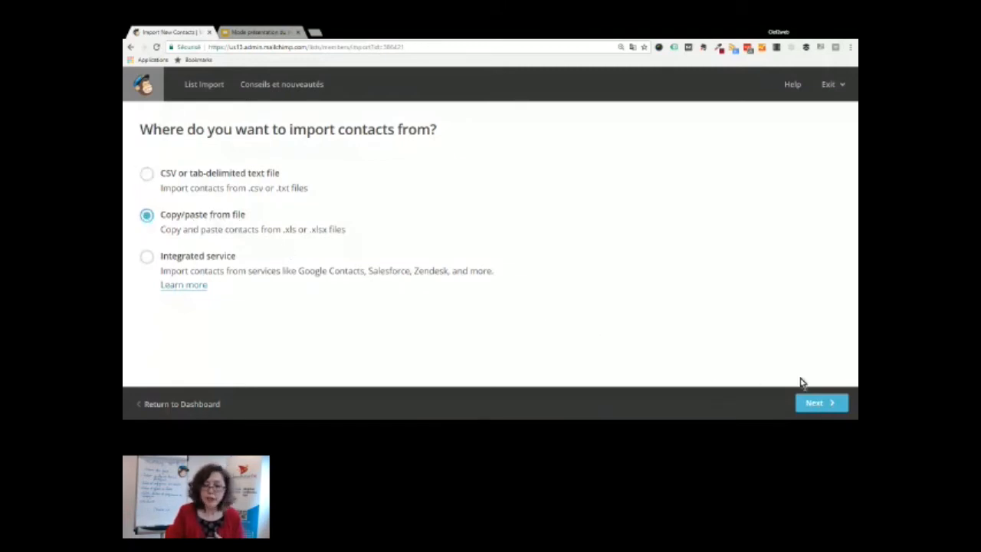
{"action": "left_click", "coordinate": [822, 406]}
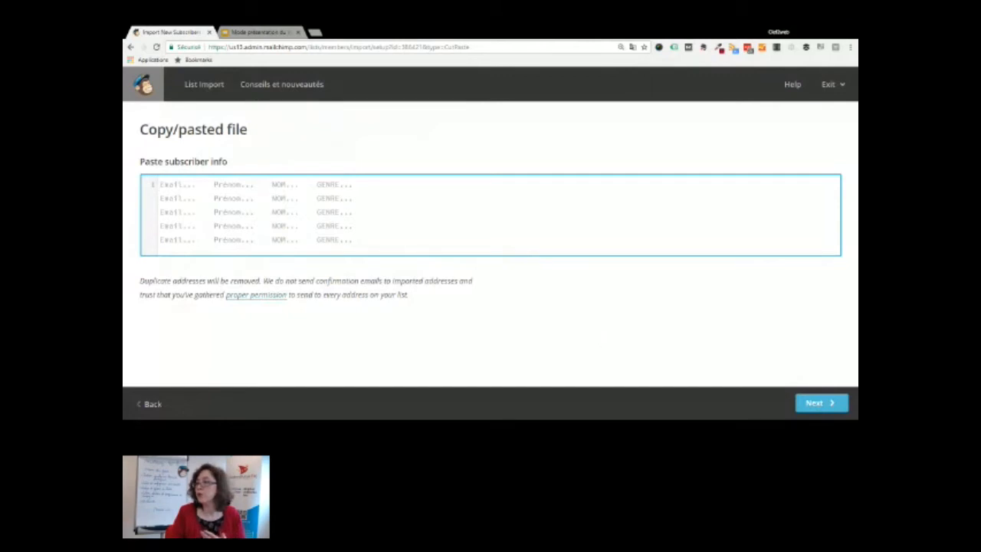
Abandon the contact import and return to the MailChimp dashboard
{"action": "left_click", "coordinate": [144, 84]}
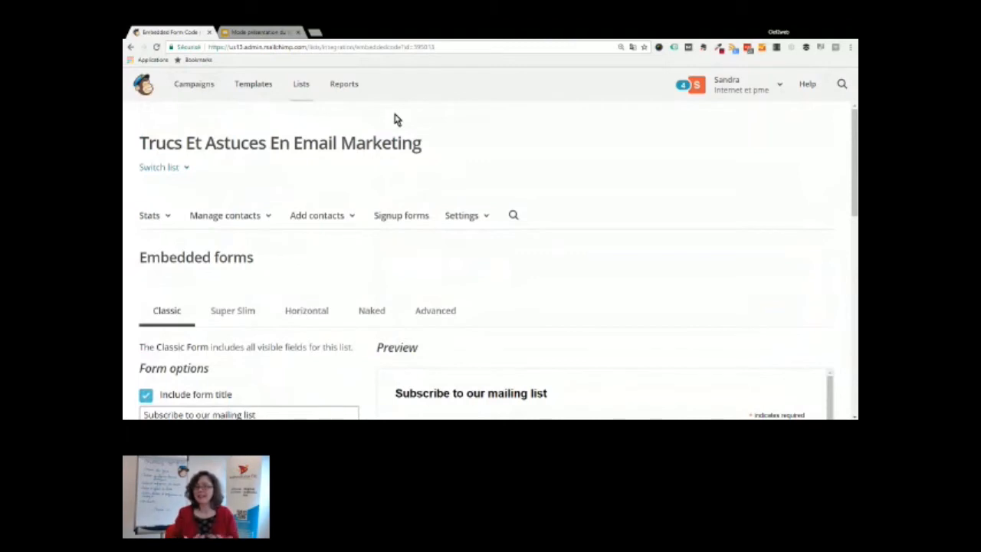
Browse the existing campaigns such as Campagne MailChimp and Campagne webinaire
{"action": "left_click", "coordinate": [198, 93]}
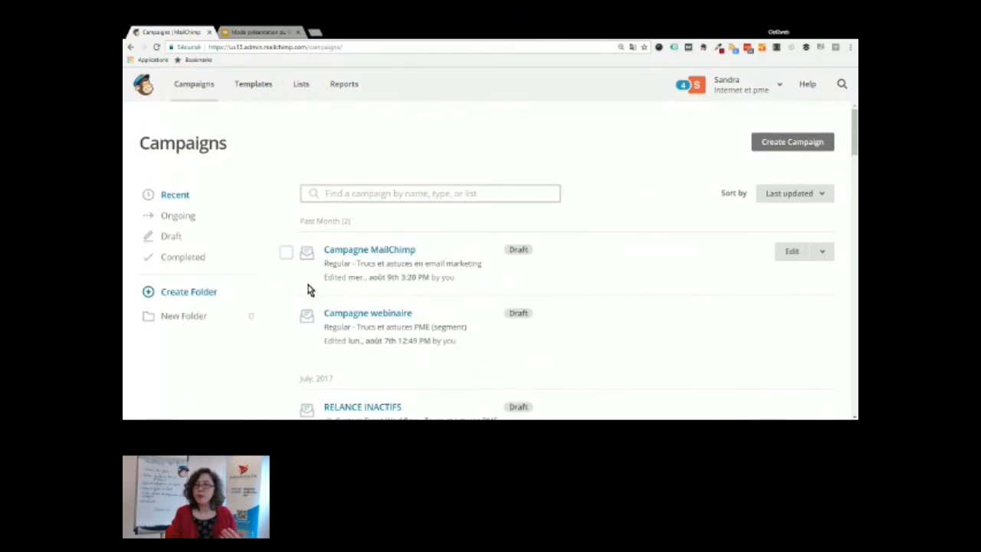
{"action": "scroll", "coordinate": [310, 289], "scroll_direction": "down", "scroll_amount": 2}
{"action": "scroll", "coordinate": [310, 289], "scroll_direction": "down", "scroll_amount": 1}
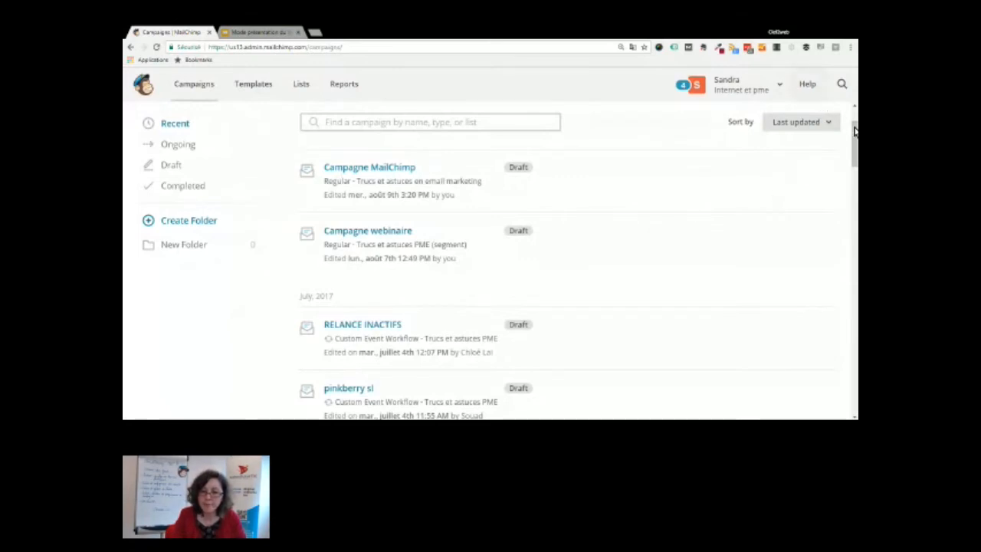
{"action": "scroll", "coordinate": [854, 131], "scroll_direction": "up", "scroll_amount": 2}
Start a new campaign and choose to create a regular email
{"action": "left_click", "coordinate": [800, 145]}
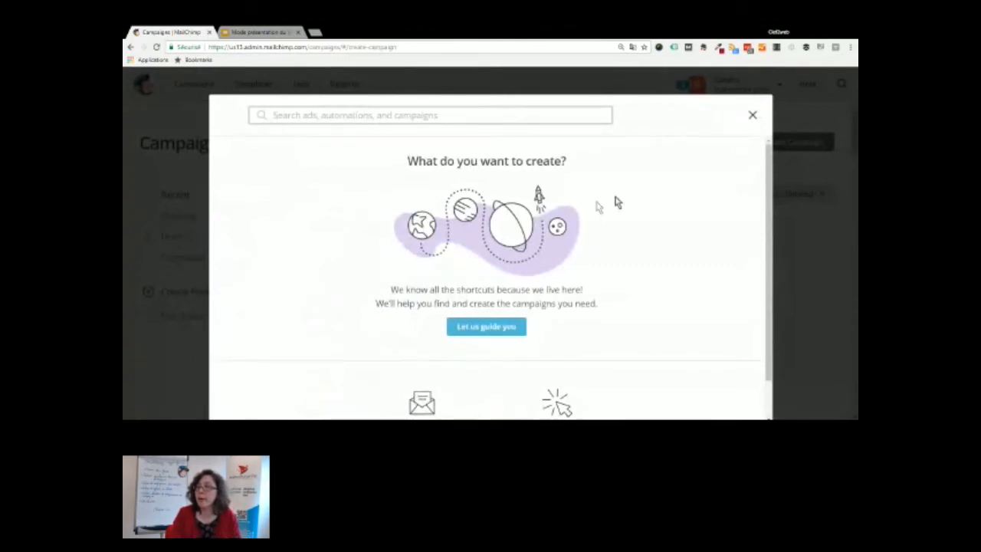
{"action": "left_click_drag", "start_coordinate": [766, 192], "coordinate": [770, 235]}
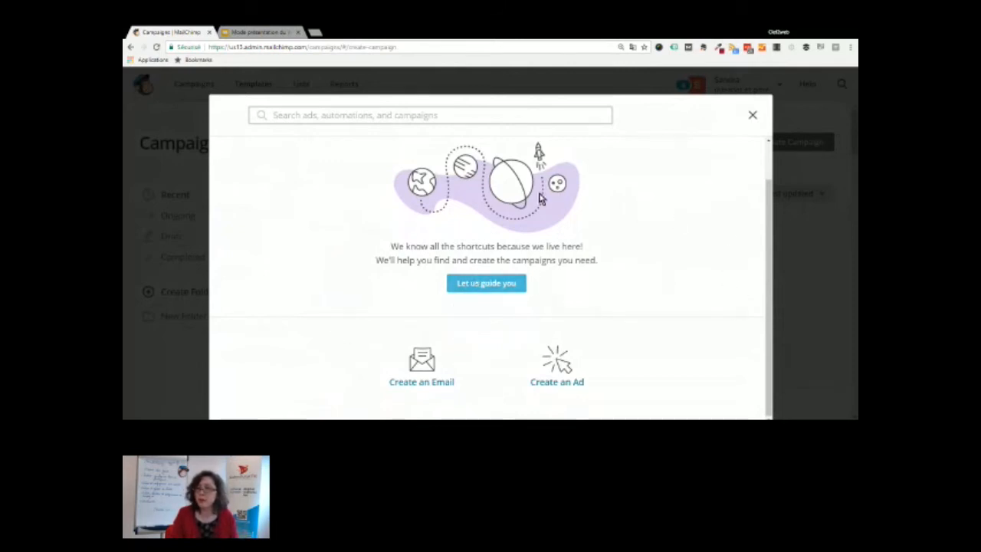
{"action": "left_click", "coordinate": [419, 387]}
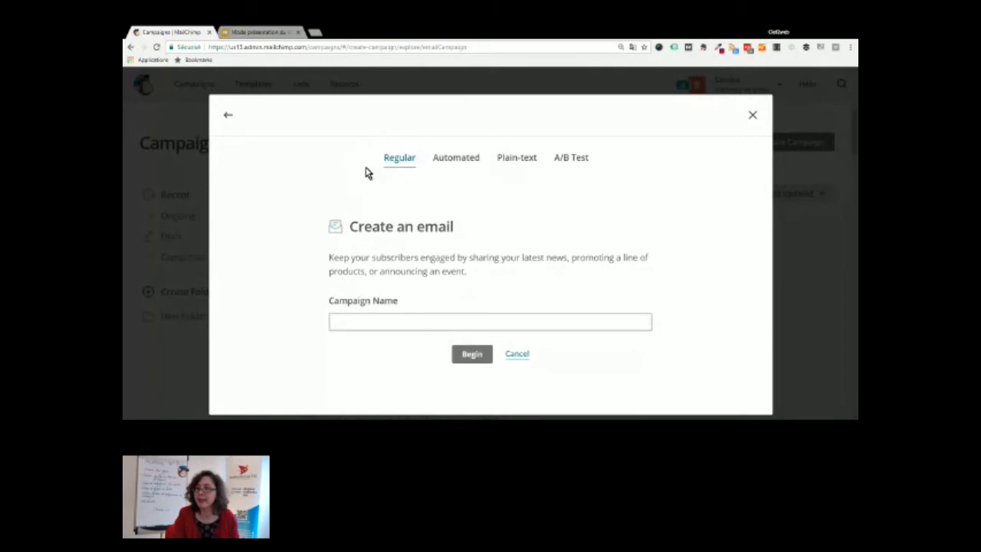
Name the new email campaign 'Campagne test' and begin building it
{"action": "left_click", "coordinate": [346, 321]}
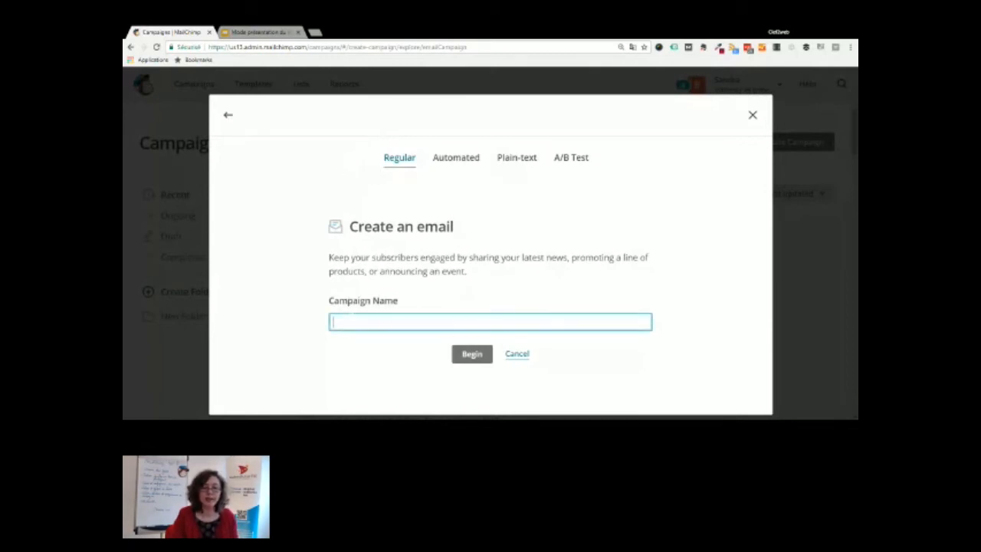
{"action": "type", "text": "Campagne test"}
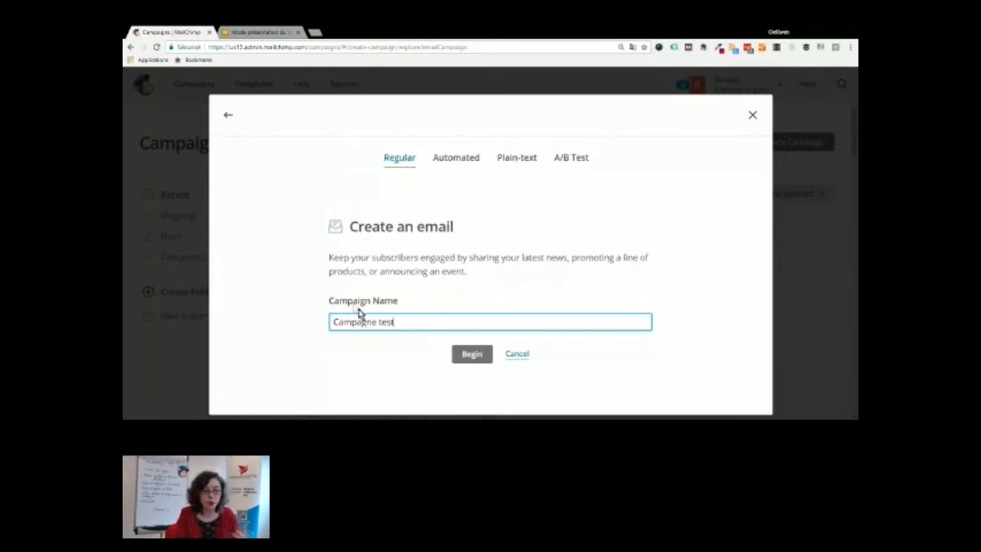
{"action": "left_click", "coordinate": [473, 353]}
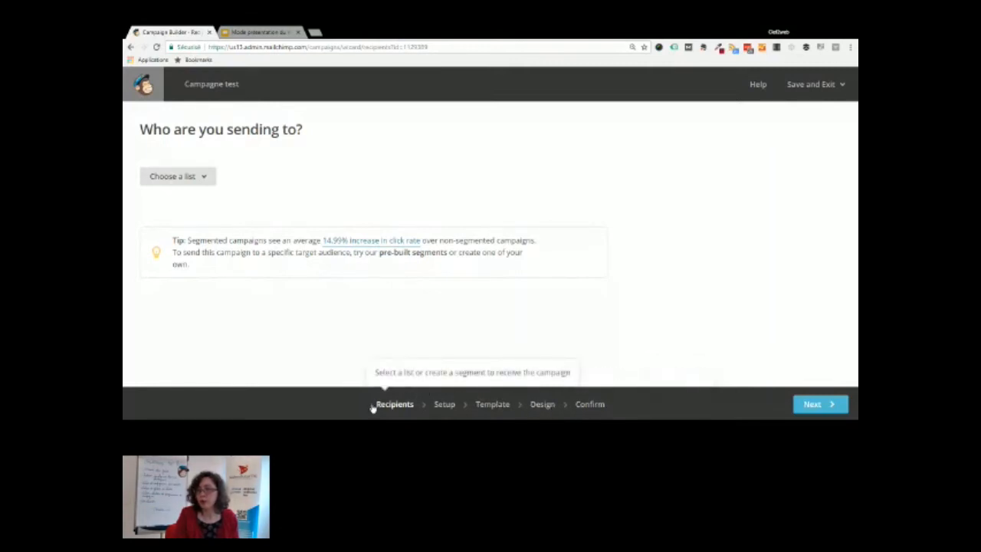
Send the campaign to the entire Trucs et astuces en email marketing list, then continue to Setup
{"action": "left_click", "coordinate": [176, 177]}
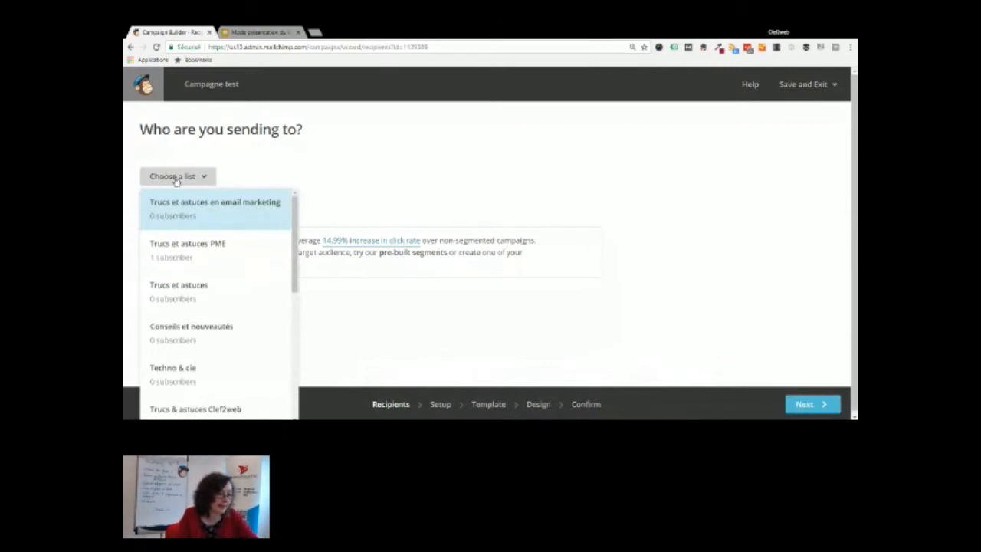
{"action": "left_click", "coordinate": [179, 207]}
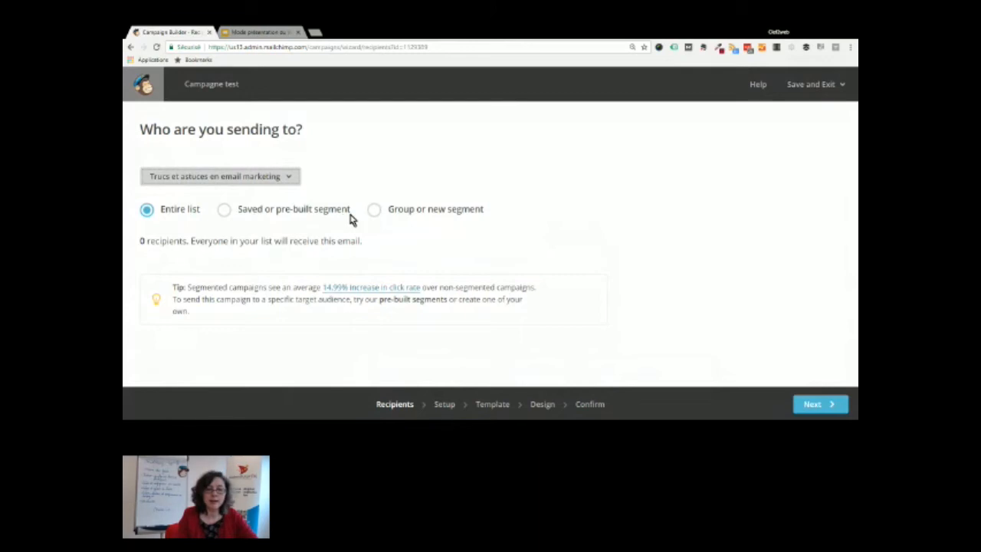
{"action": "left_click", "coordinate": [224, 210]}
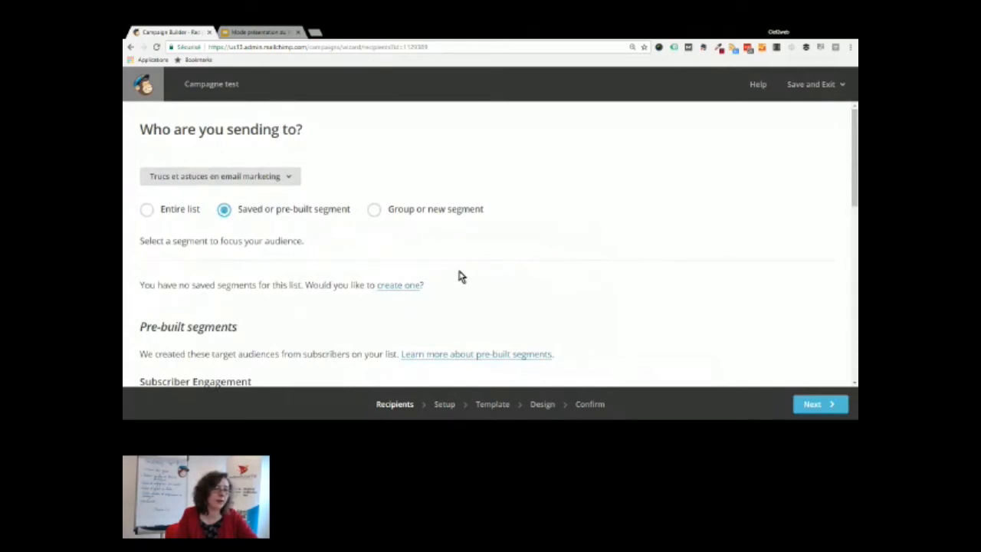
{"action": "scroll", "coordinate": [458, 275], "scroll_direction": "down", "scroll_amount": 2}
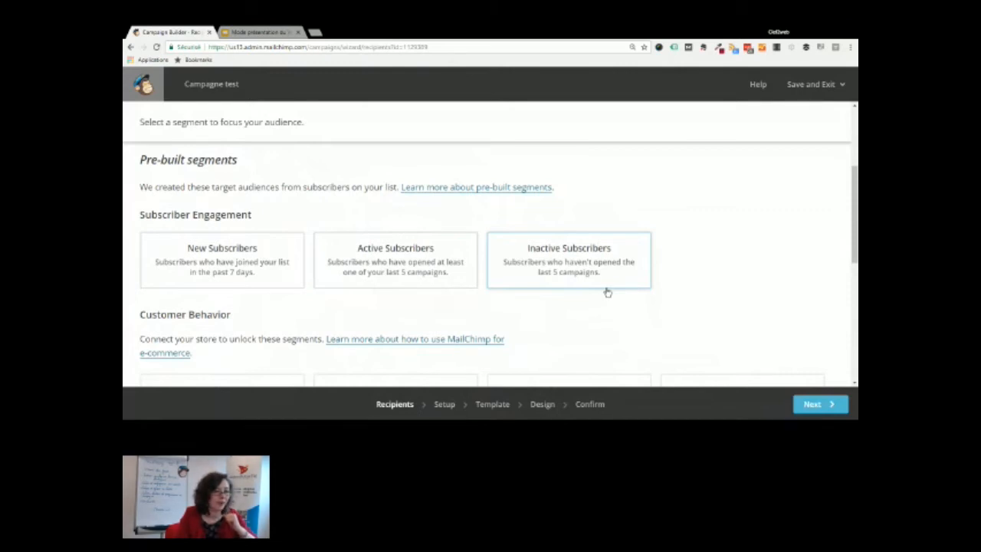
{"action": "scroll", "coordinate": [606, 292], "scroll_direction": "up", "scroll_amount": 5}
{"action": "left_click", "coordinate": [146, 209]}
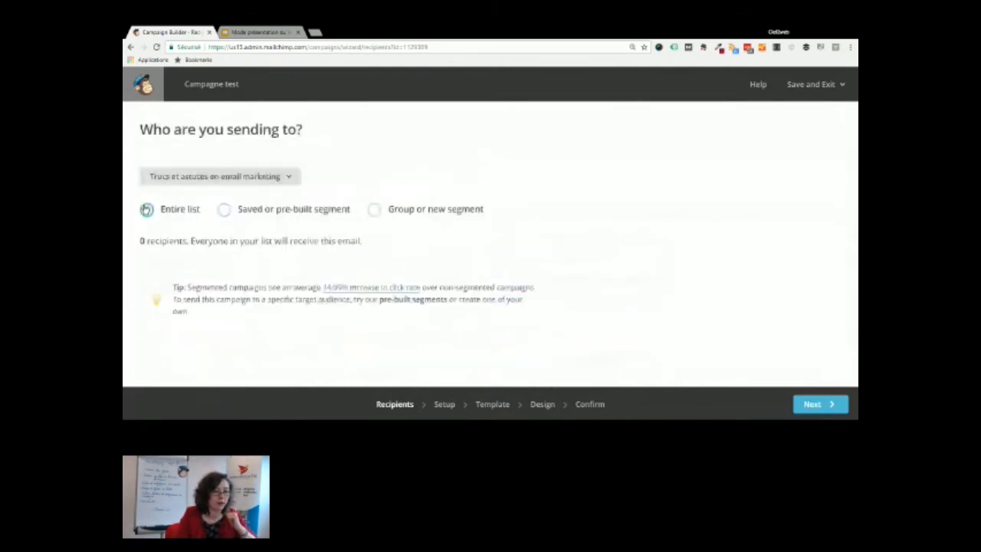
{"action": "left_click", "coordinate": [444, 405]}
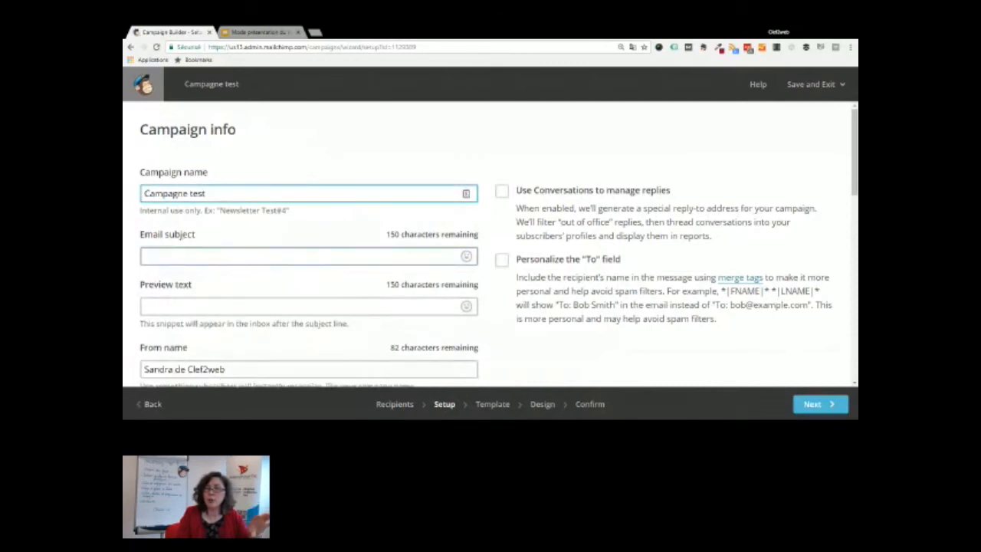
Set the email subject to 'Découvrez notre formation gratuite en 45 minutes' without adding an emoji
{"action": "left_click", "coordinate": [170, 252]}
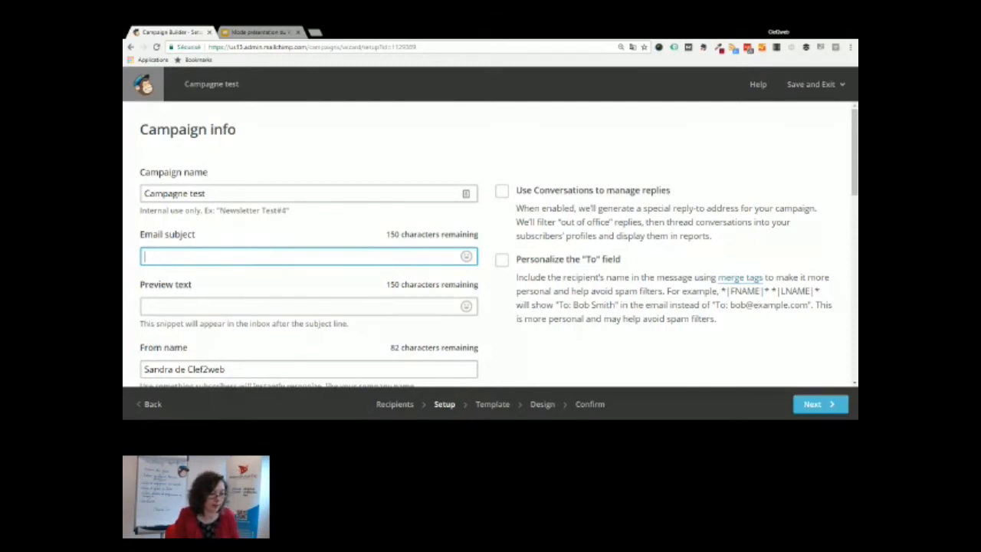
{"action": "type", "text": "cou"}
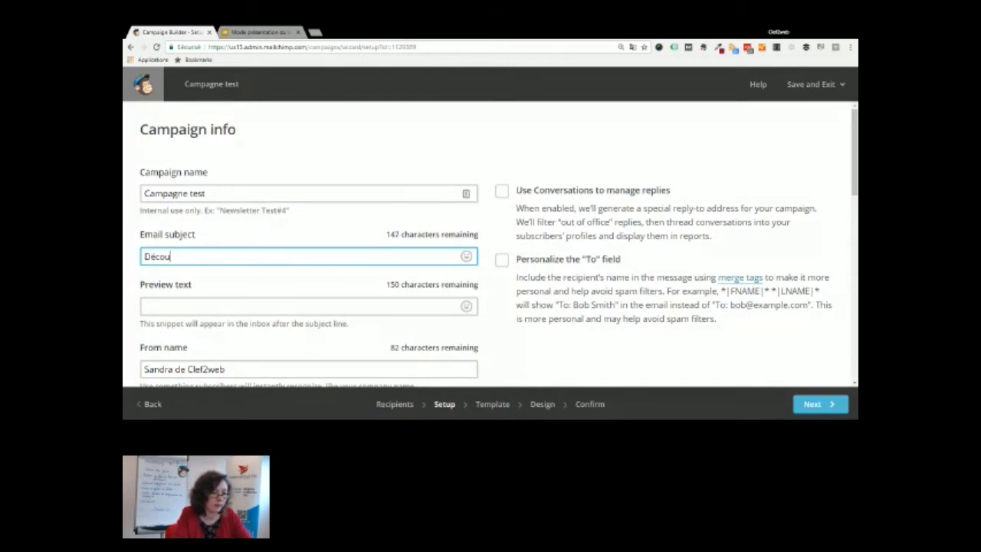
{"action": "type", "text": "vrez notre formation gratuite en 45 "}
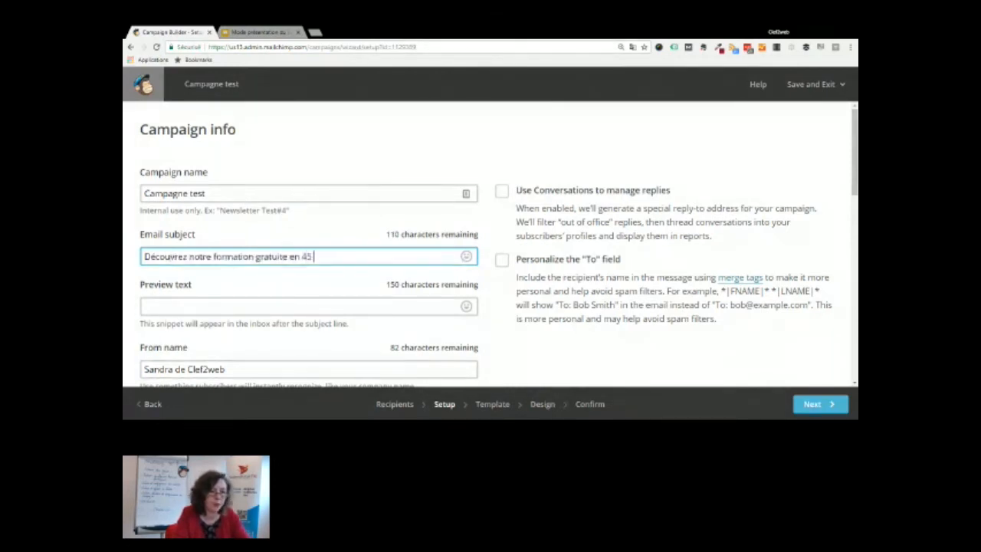
{"action": "type", "text": "minutes"}
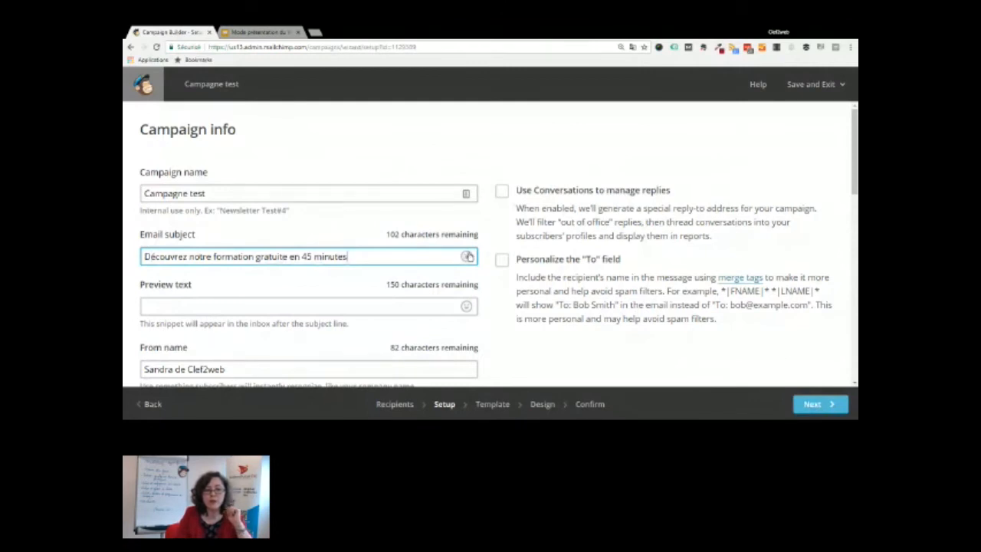
{"action": "left_click", "coordinate": [467, 256]}
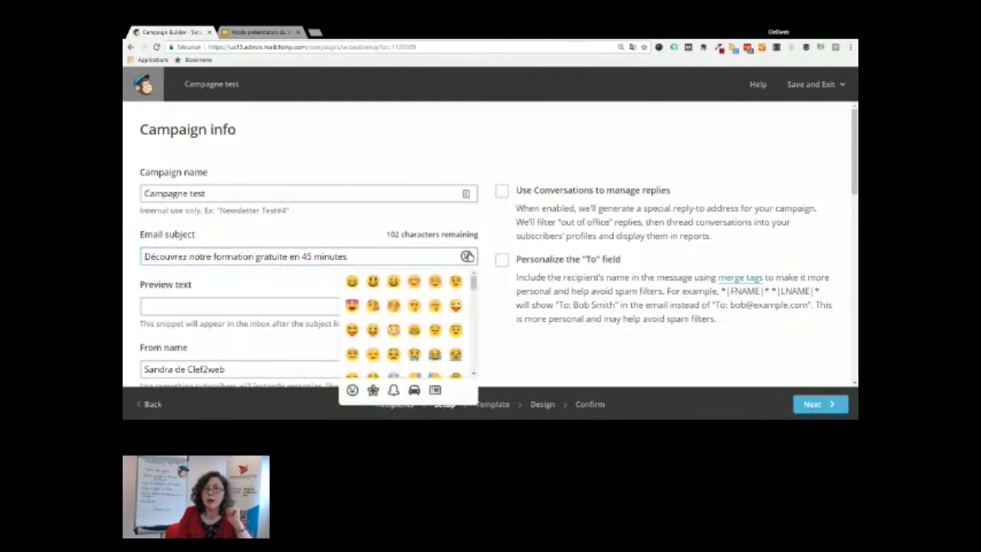
{"action": "left_click", "coordinate": [278, 287]}
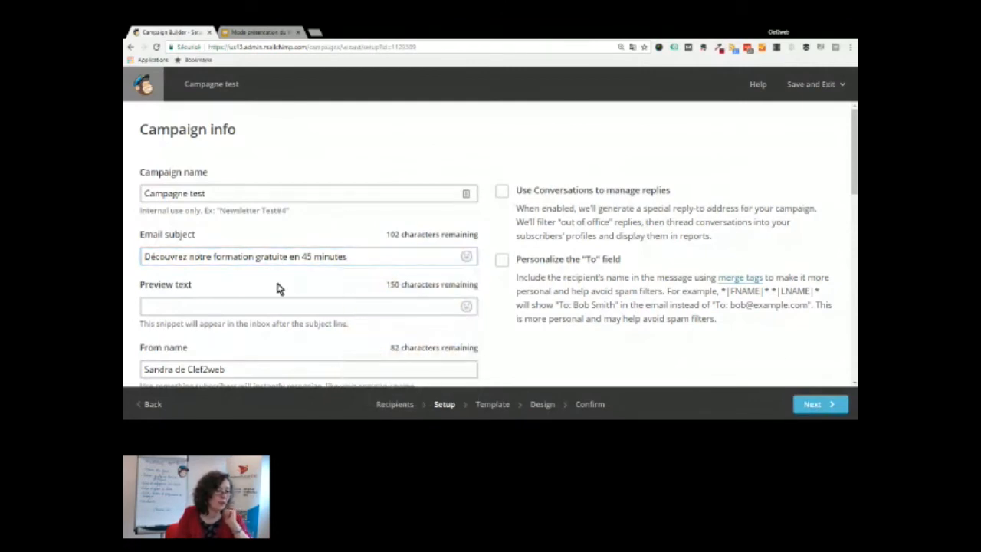
{"action": "left_click", "coordinate": [258, 255]}
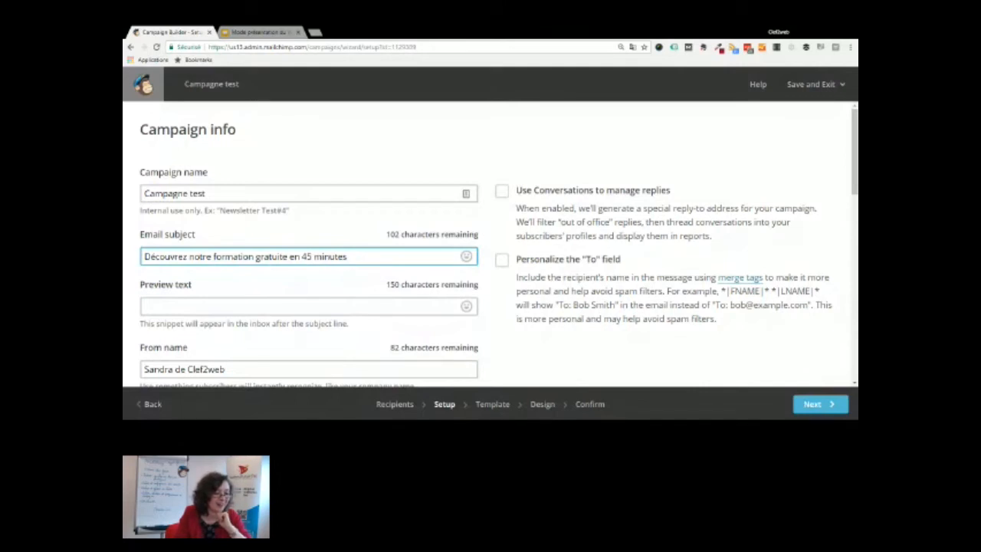
{"action": "scroll", "coordinate": [127, 213], "scroll_direction": "down", "scroll_amount": 2}
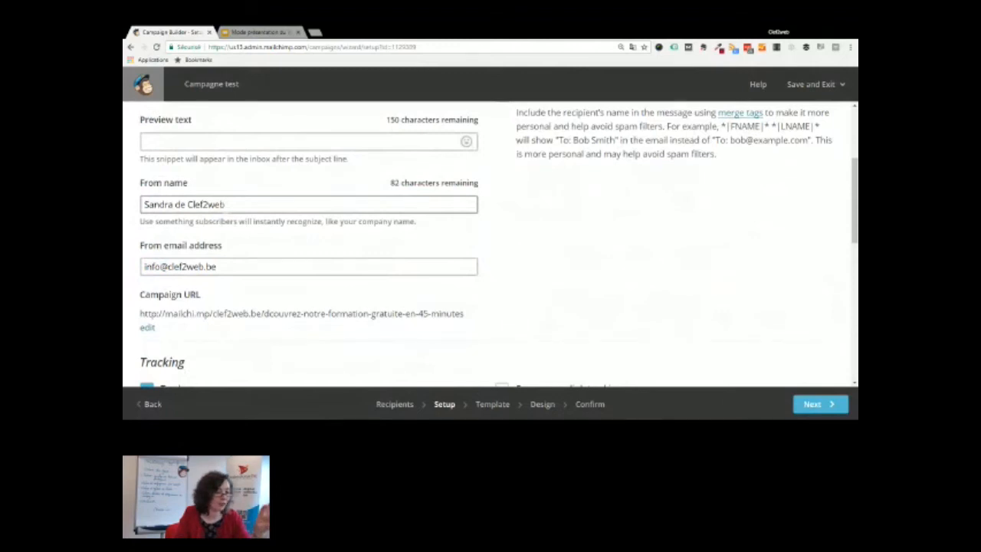
{"action": "left_click", "coordinate": [229, 269]}
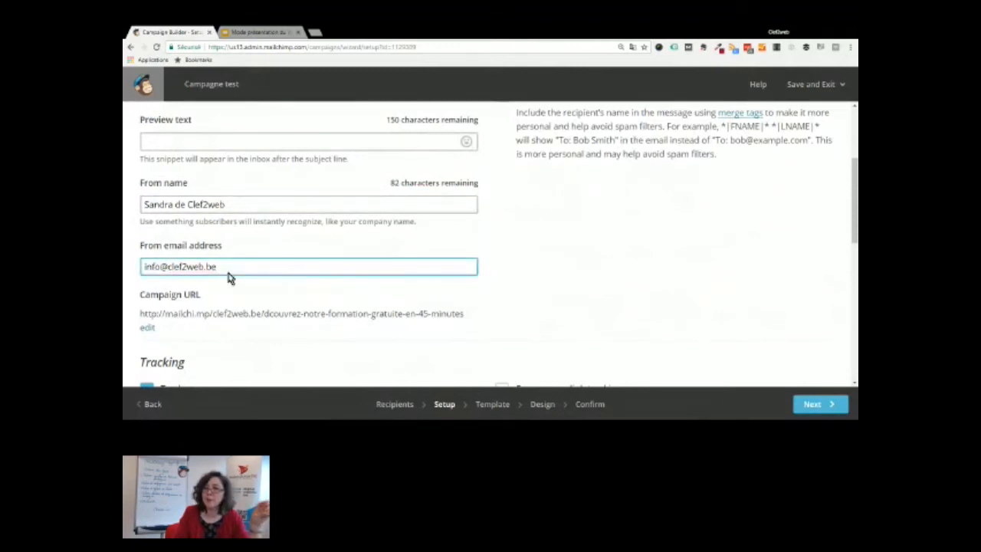
{"action": "scroll", "coordinate": [269, 340], "scroll_direction": "down", "scroll_amount": 1}
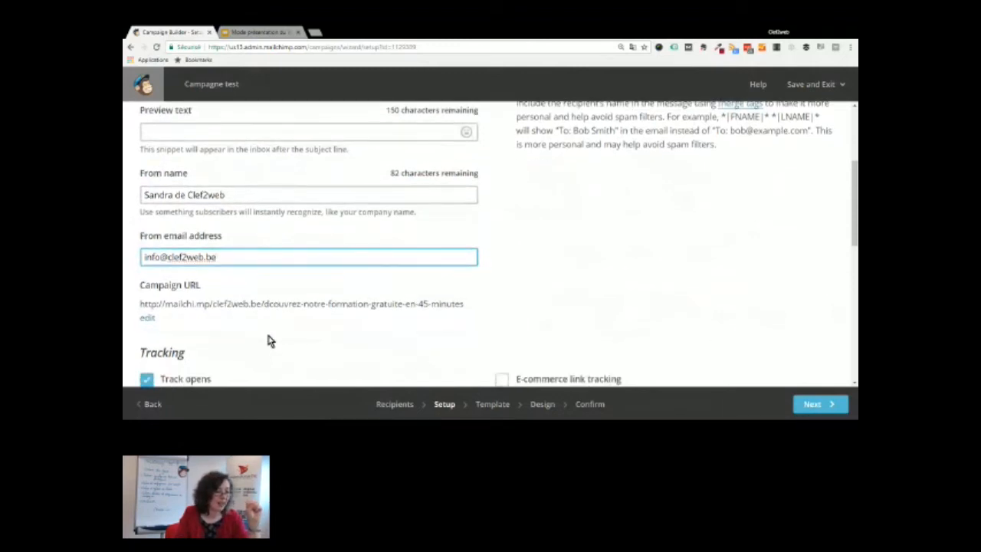
{"action": "scroll", "coordinate": [192, 300], "scroll_direction": "down", "scroll_amount": 3}
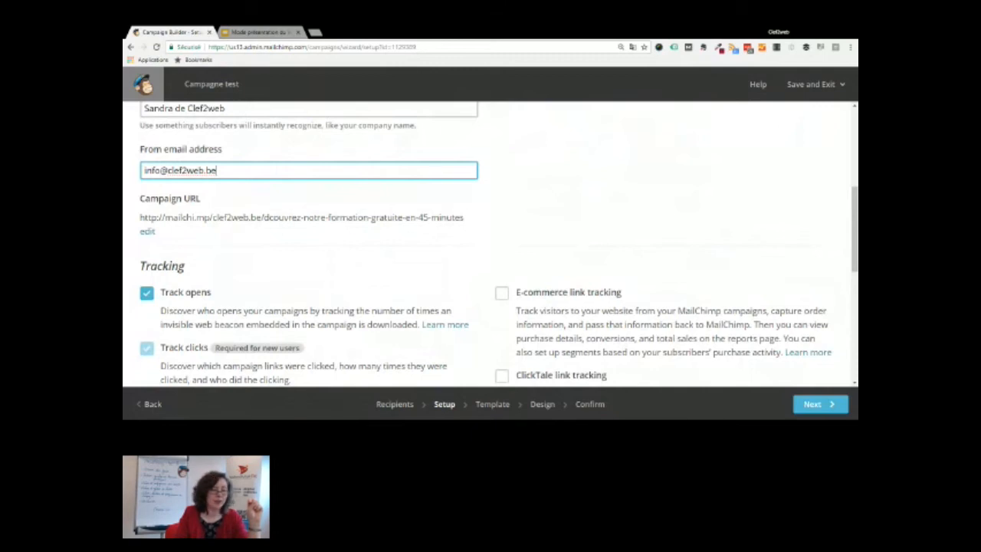
Leave the tracking, social media and video options at their defaults and continue to Template
{"action": "scroll", "coordinate": [162, 132], "scroll_direction": "down", "scroll_amount": 2}
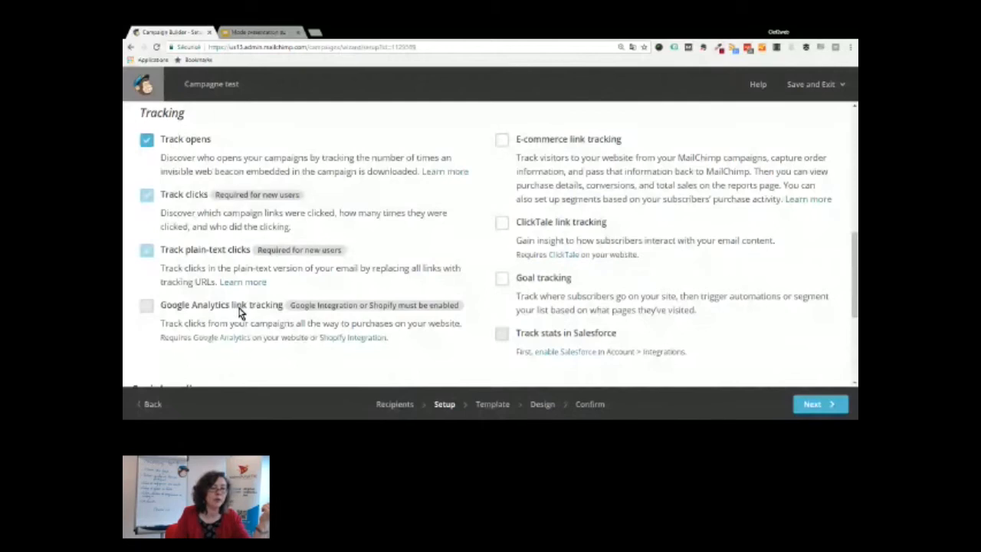
{"action": "scroll", "coordinate": [238, 306], "scroll_direction": "down", "scroll_amount": 1}
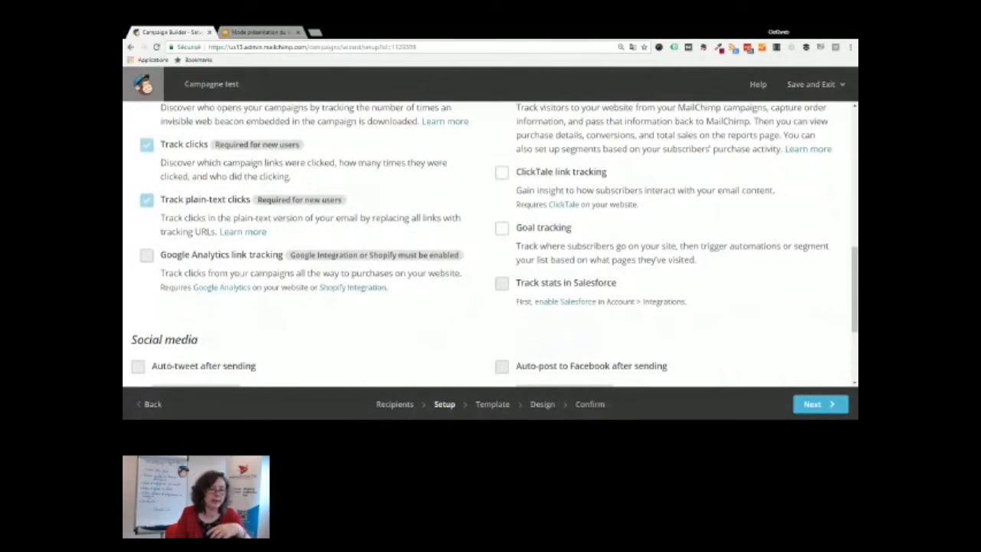
{"action": "scroll", "coordinate": [241, 258], "scroll_direction": "down", "scroll_amount": 2}
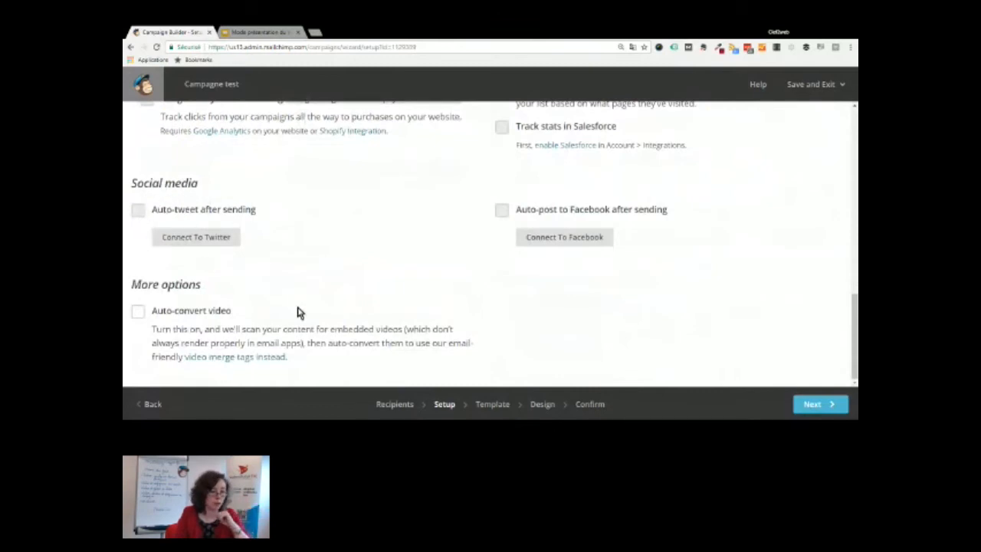
{"action": "left_click", "coordinate": [504, 407]}
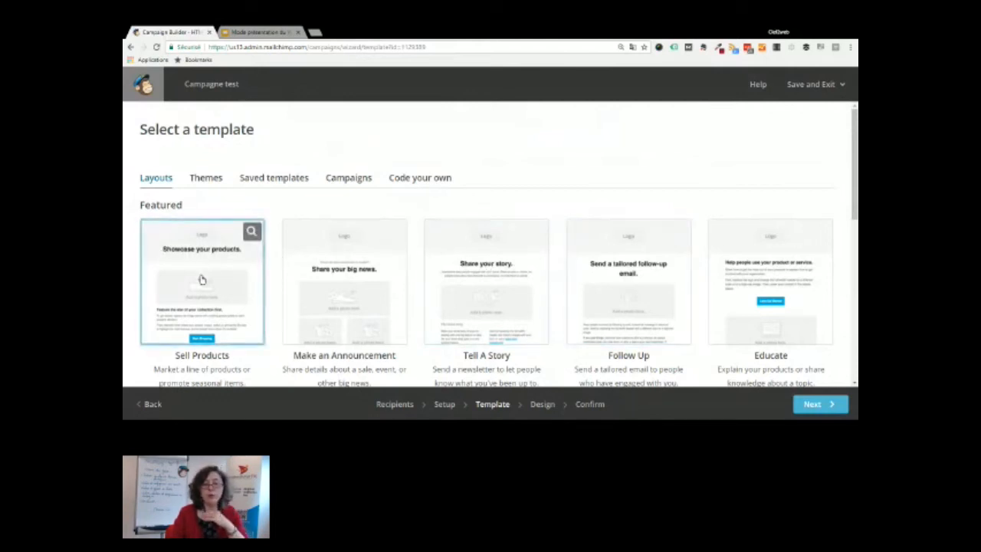
Filter the themes to the Newsletters category and pick the Newsletter theme
{"action": "left_click", "coordinate": [201, 182]}
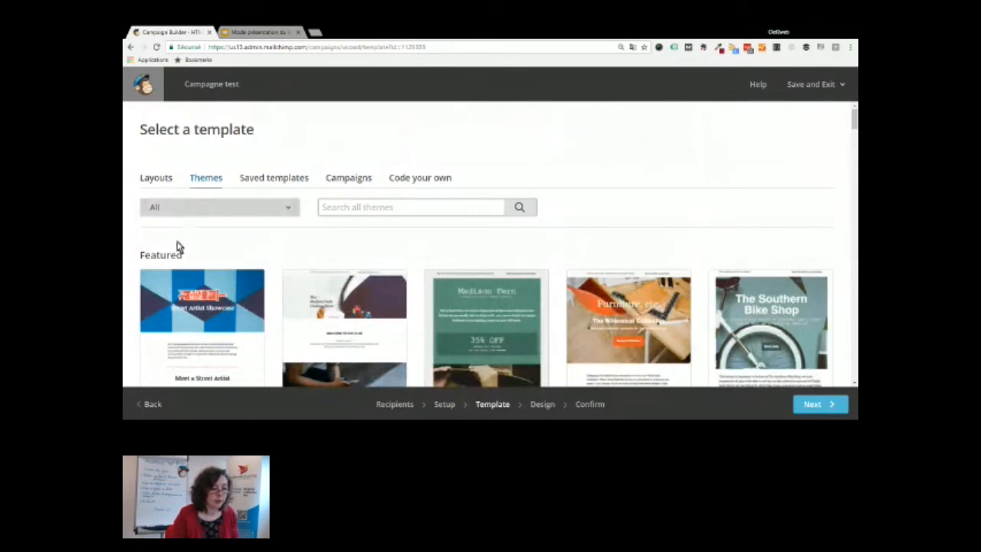
{"action": "left_click", "coordinate": [176, 287]}
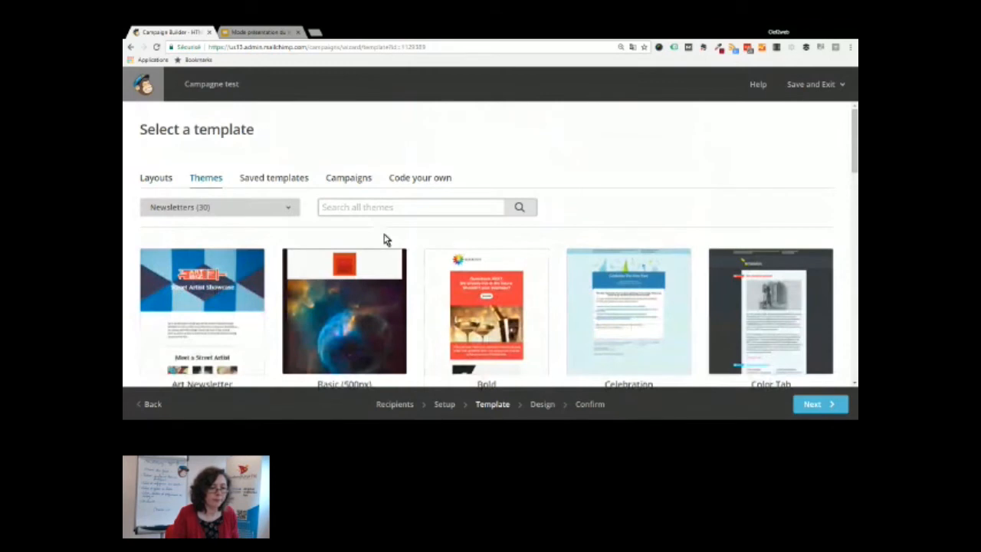
{"action": "scroll", "coordinate": [386, 240], "scroll_direction": "down", "scroll_amount": 5}
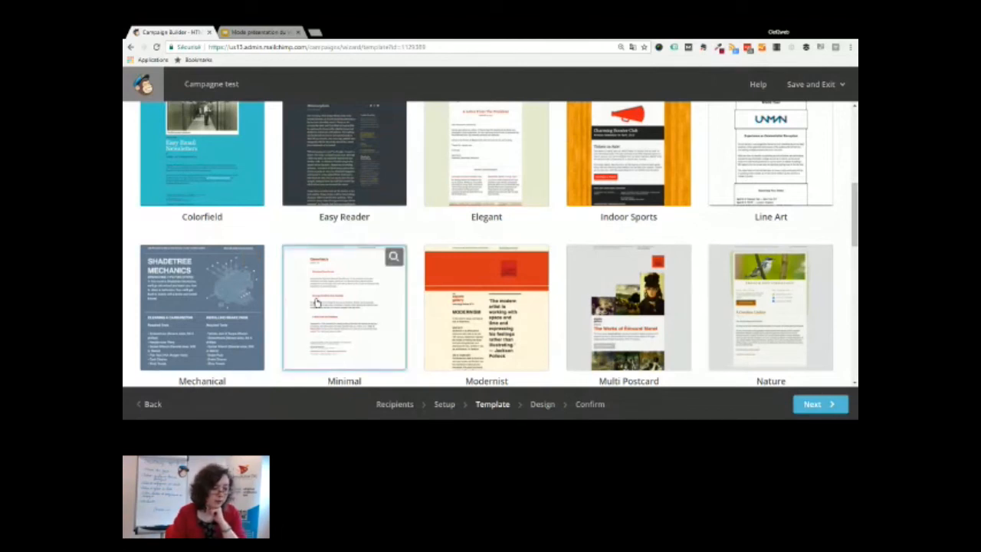
{"action": "scroll", "coordinate": [329, 261], "scroll_direction": "down", "scroll_amount": 3}
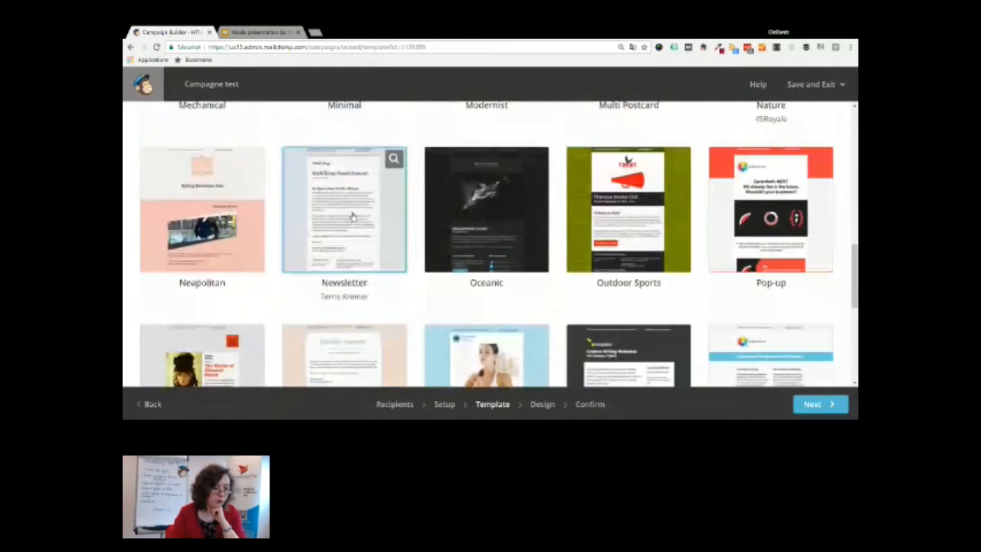
{"action": "scroll", "coordinate": [350, 222], "scroll_direction": "up", "scroll_amount": 1}
{"action": "left_click", "coordinate": [351, 299]}
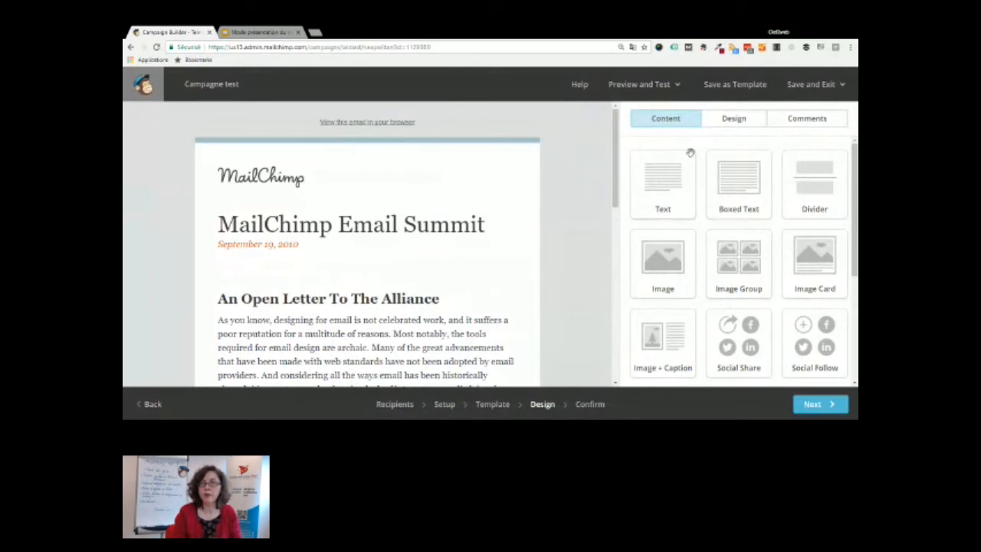
{"action": "mouse_move", "coordinate": [349, 173]}
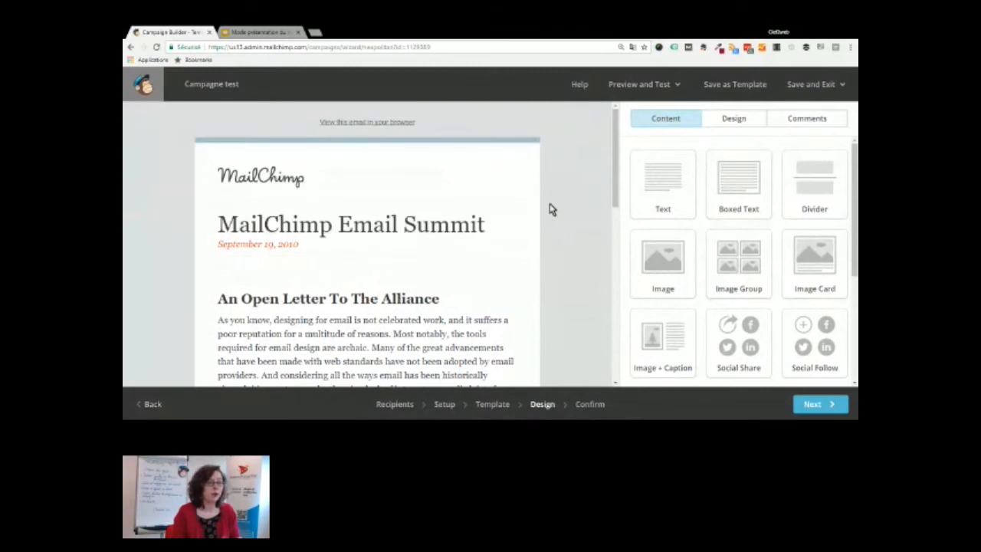
{"action": "mouse_move", "coordinate": [219, 174]}
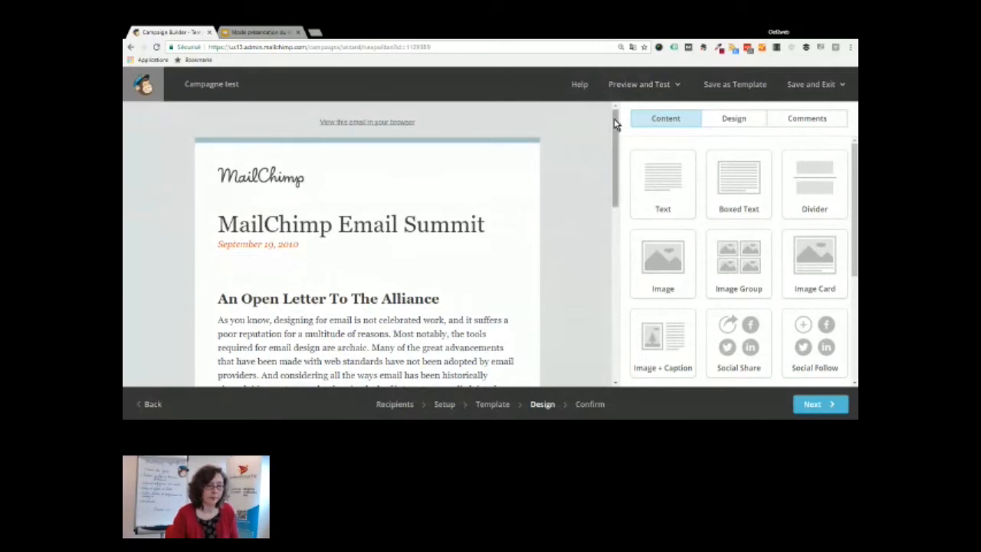
{"action": "scroll", "coordinate": [612, 124], "scroll_direction": "down", "scroll_amount": 1}
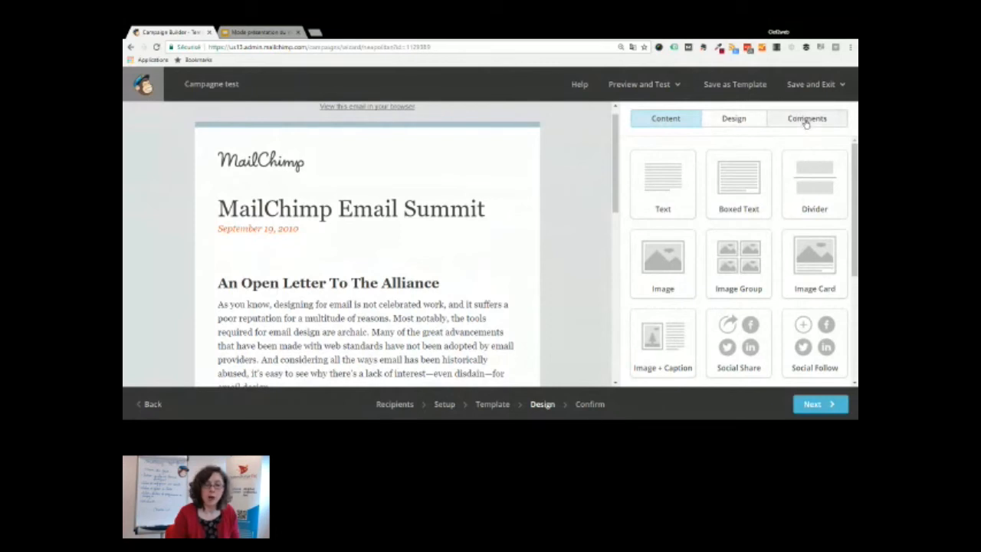
{"action": "left_click", "coordinate": [651, 88]}
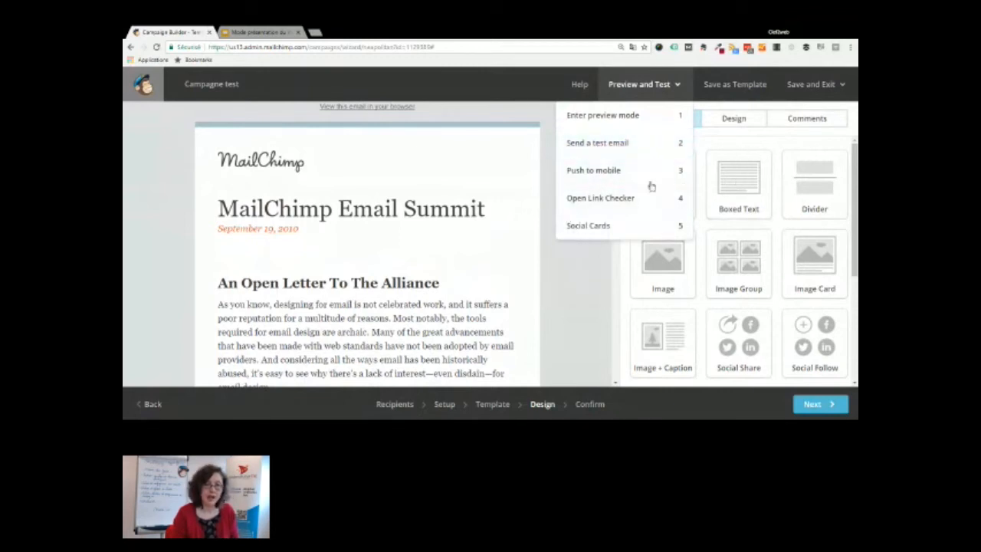
{"action": "left_click", "coordinate": [536, 125]}
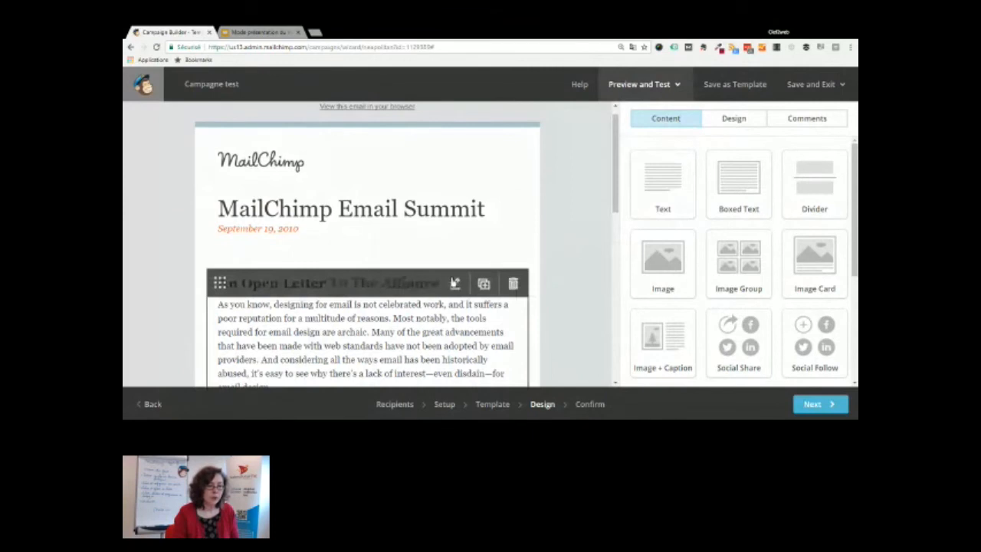
{"action": "scroll", "coordinate": [278, 260], "scroll_direction": "down", "scroll_amount": 1}
Add an image block above the email body and upload pc-sur-pre-logo-joomla-texte.jpg into it
{"action": "left_click_drag", "start_coordinate": [662, 253], "coordinate": [365, 246]}
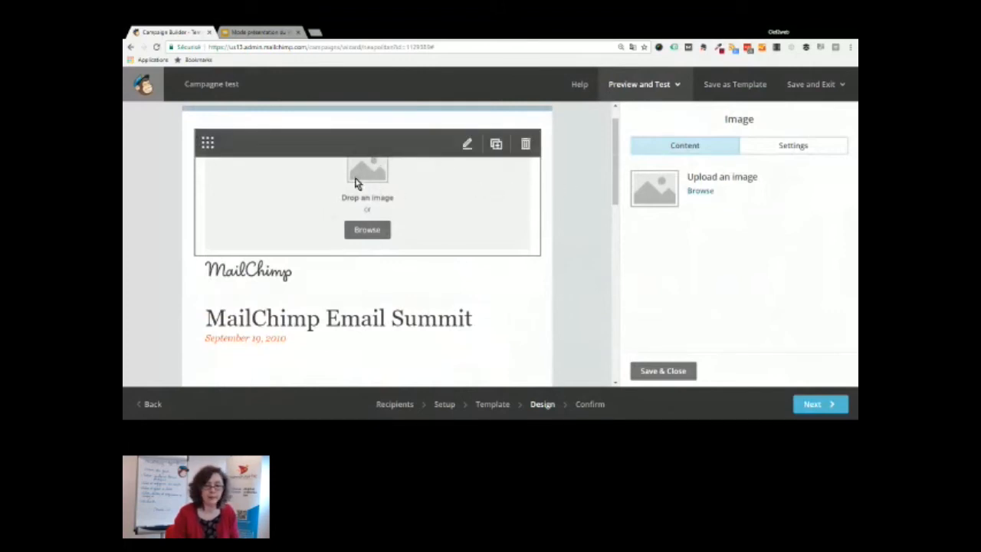
{"action": "left_click", "coordinate": [699, 191]}
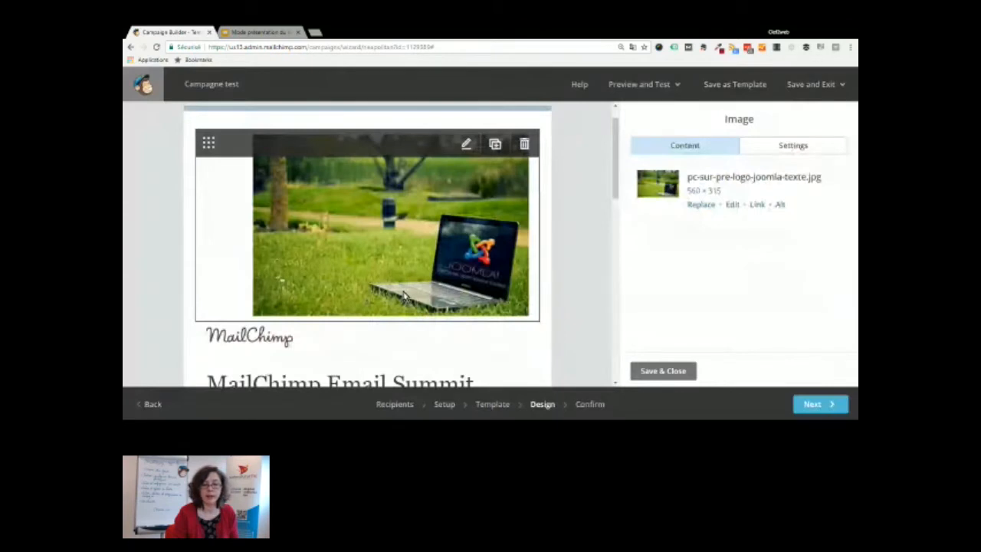
Resize the header laptop photo to width 600 (600 × 337) and save it
{"action": "left_click", "coordinate": [732, 206]}
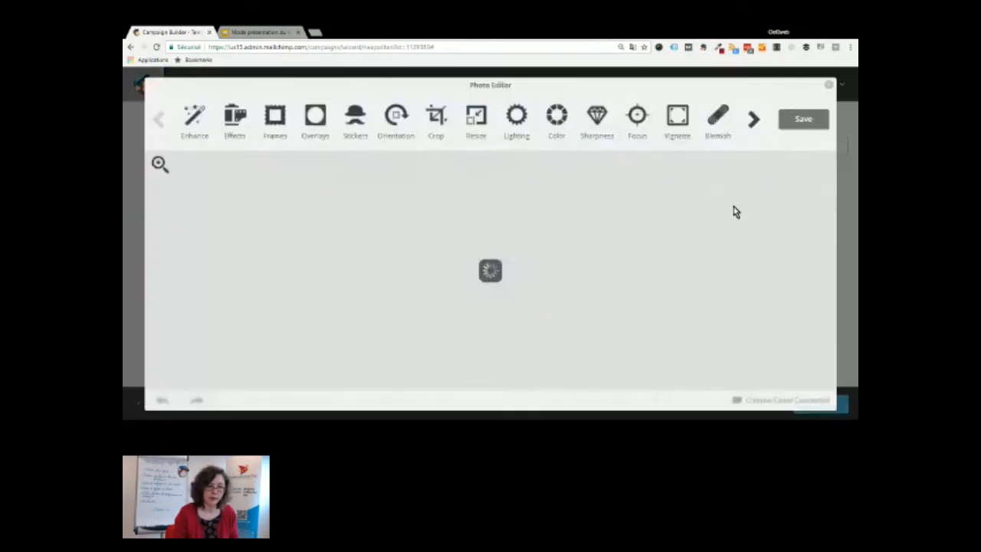
{"action": "left_click", "coordinate": [475, 115]}
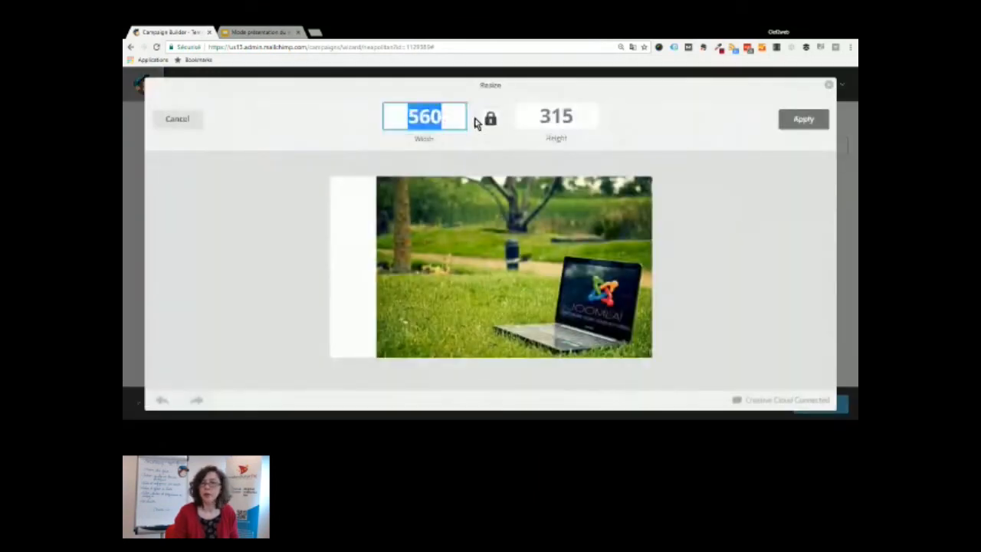
{"action": "type", "text": "600"}
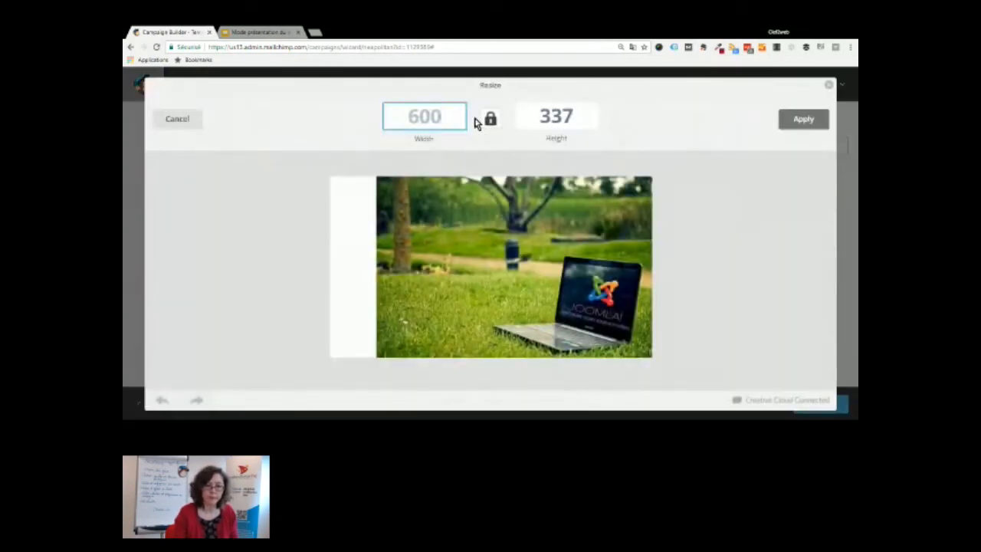
{"action": "left_click", "coordinate": [810, 119]}
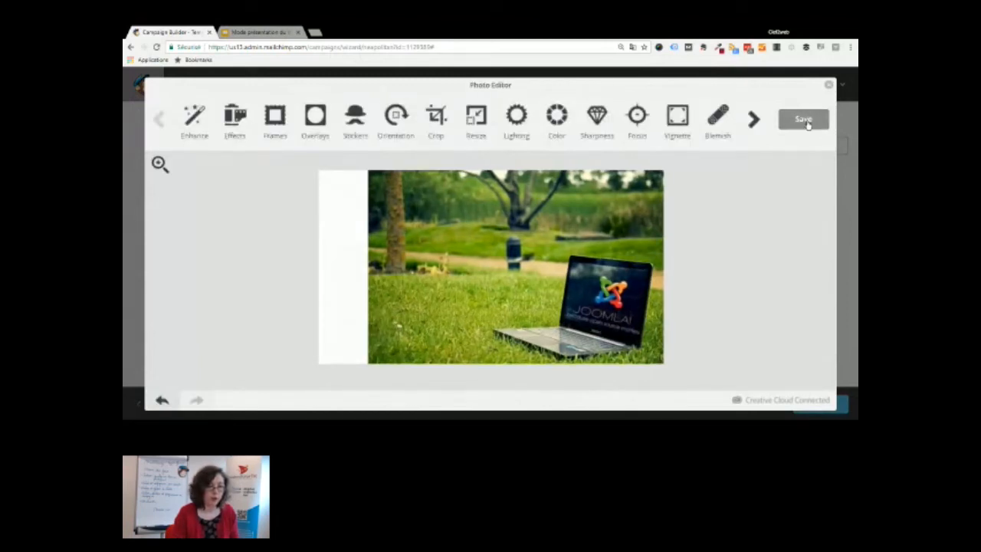
{"action": "left_click", "coordinate": [805, 121]}
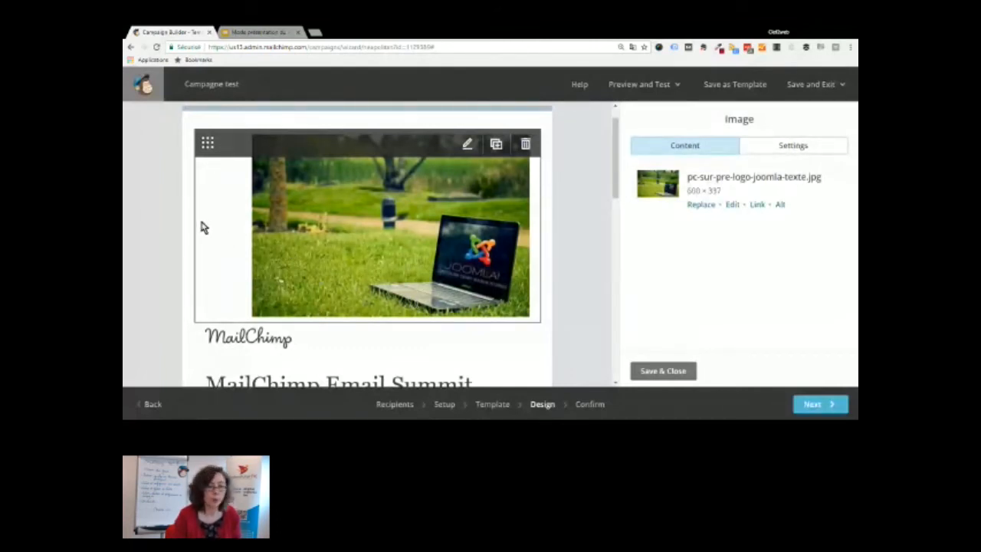
Give the header photo the alt text 'Formation Joomla'
{"action": "left_click", "coordinate": [780, 205]}
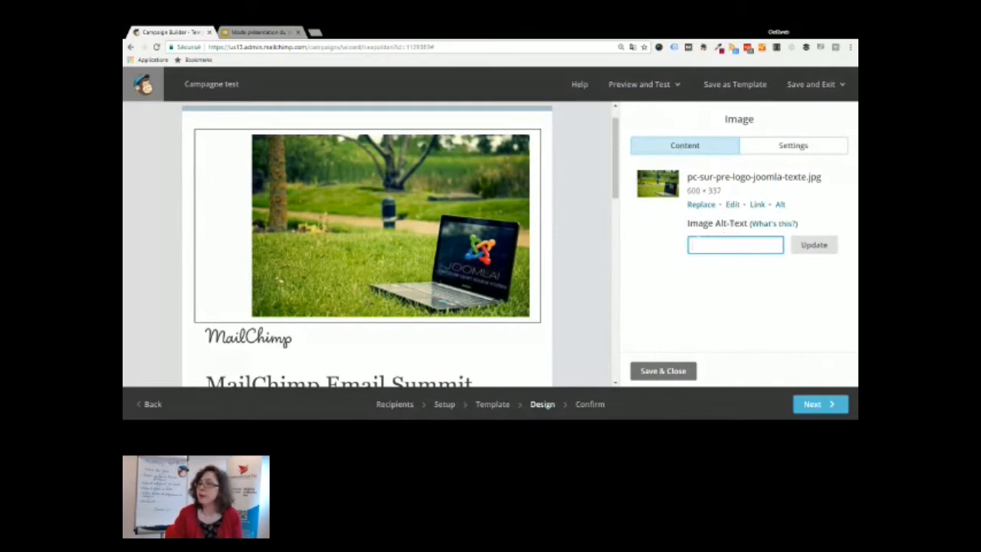
{"action": "mouse_move", "coordinate": [420, 215]}
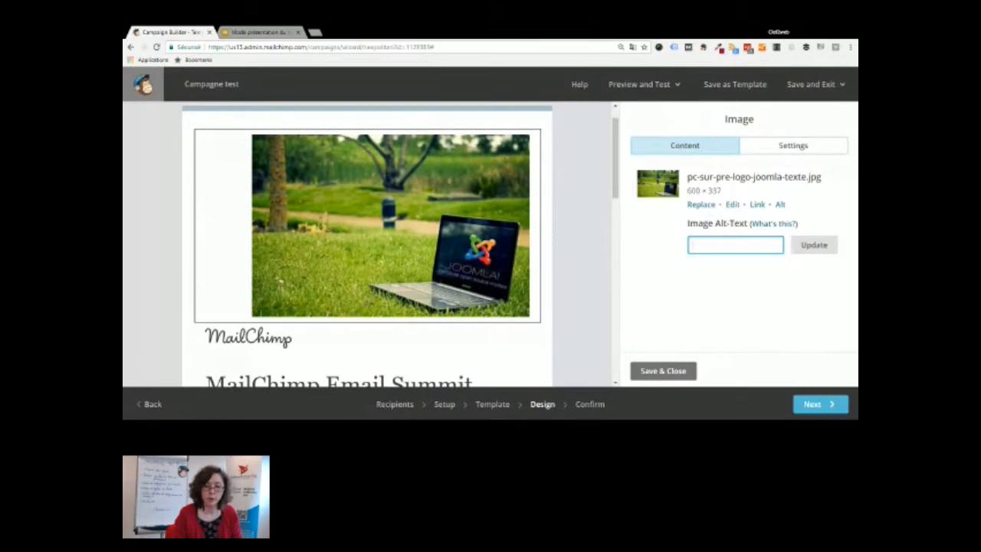
{"action": "type", "text": "Form"}
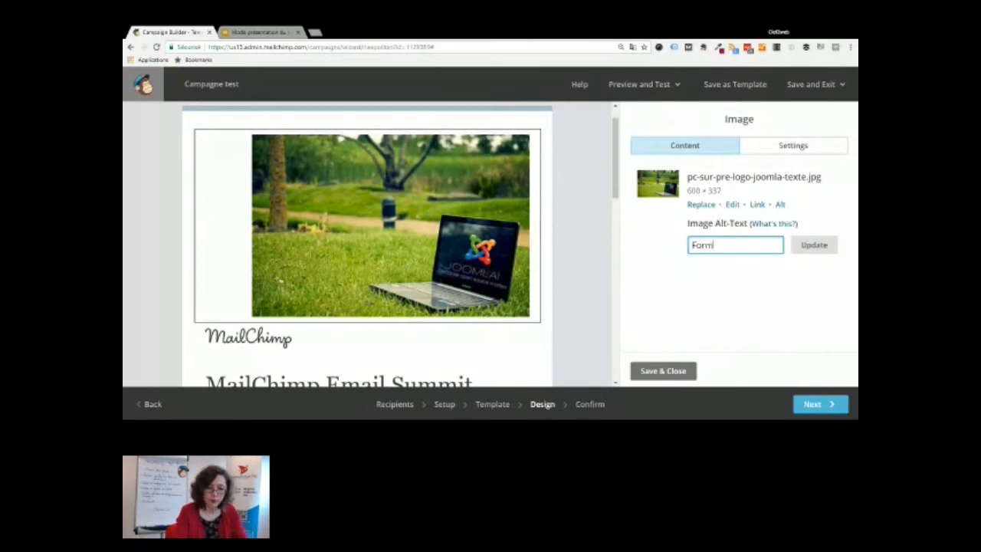
{"action": "type", "text": "ation Joomla"}
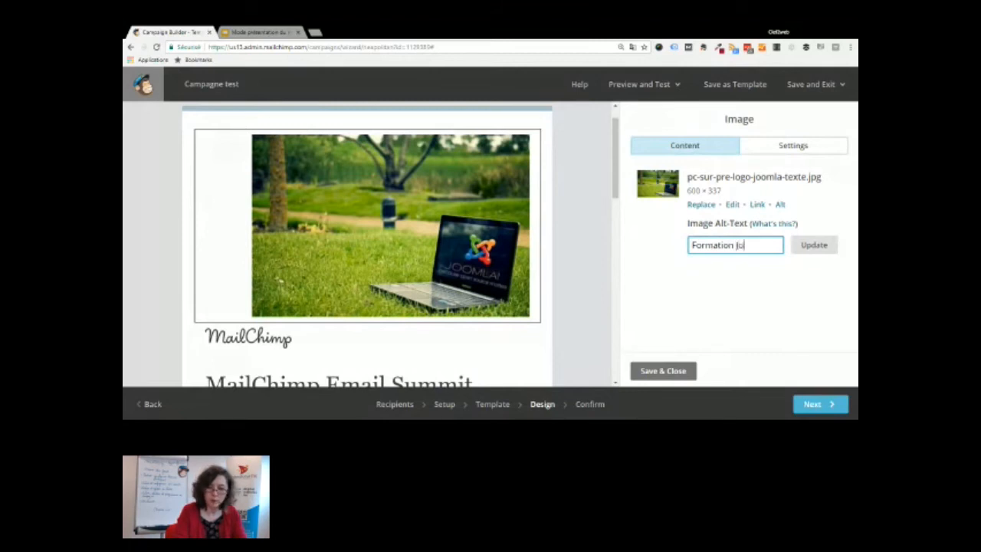
{"action": "left_click", "coordinate": [805, 245]}
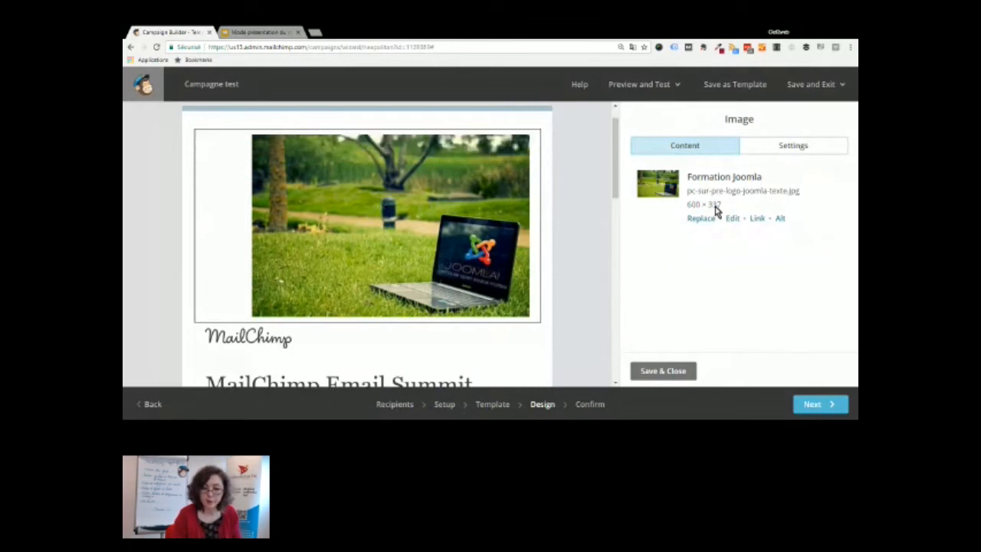
{"action": "left_click", "coordinate": [757, 220]}
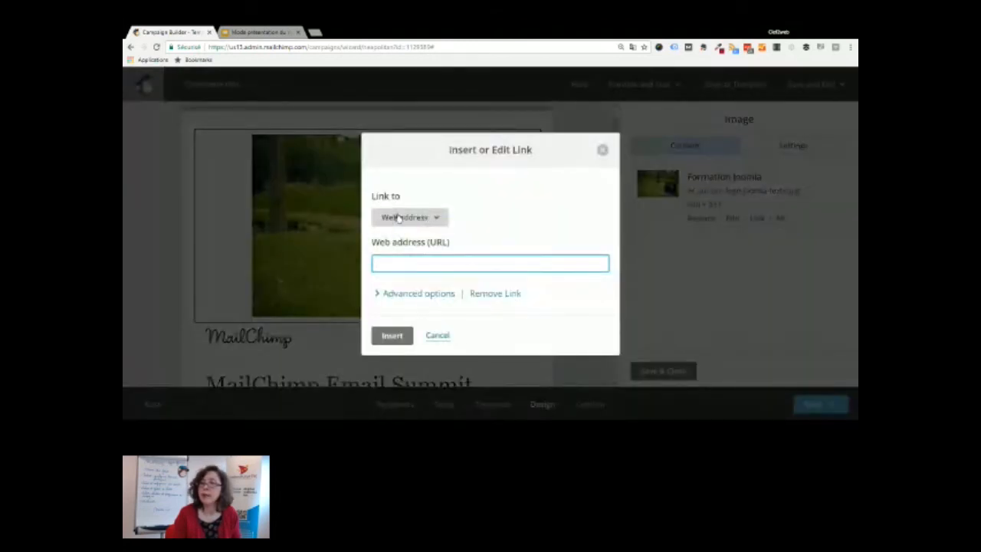
{"action": "type", "text": "ww"}
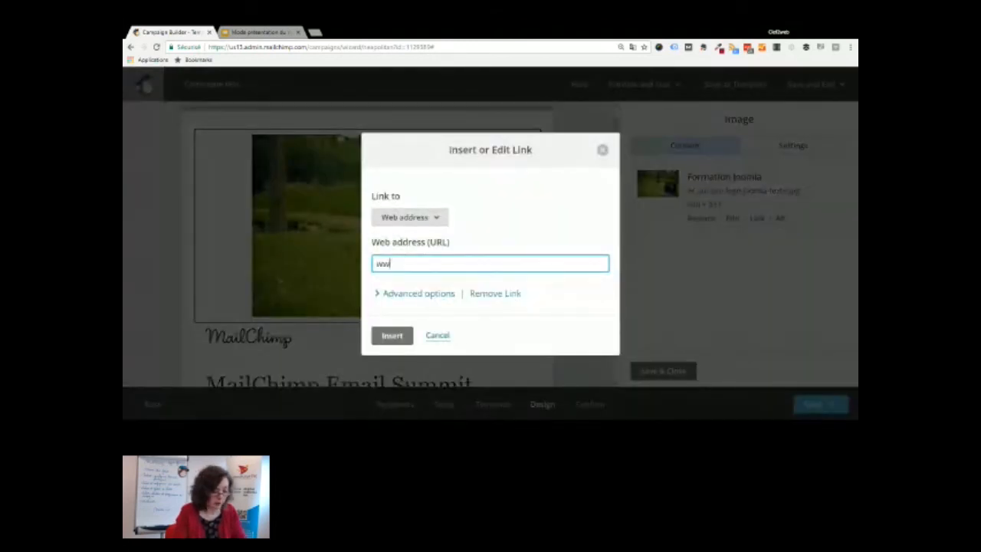
{"action": "type", "text": "w.clef2web.be"}
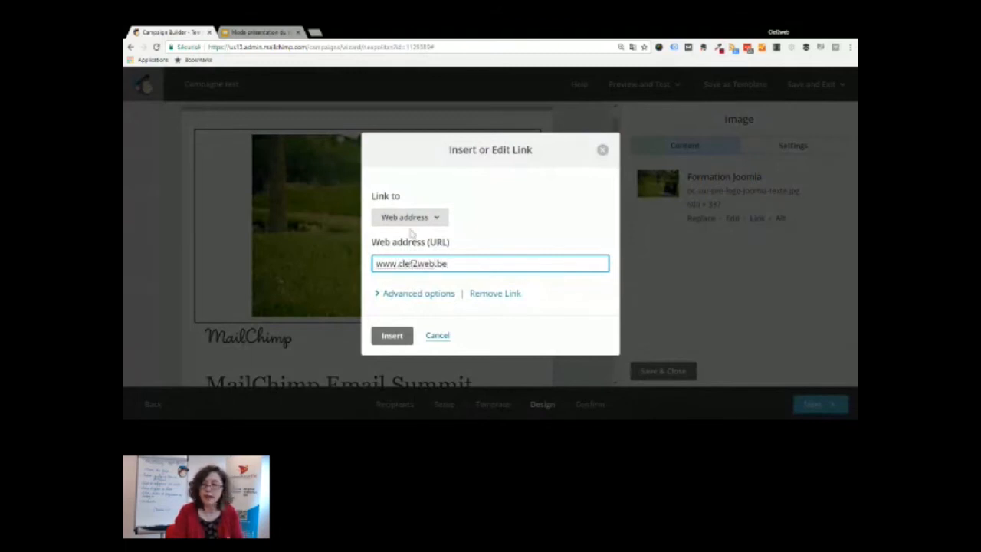
{"action": "left_click", "coordinate": [392, 336]}
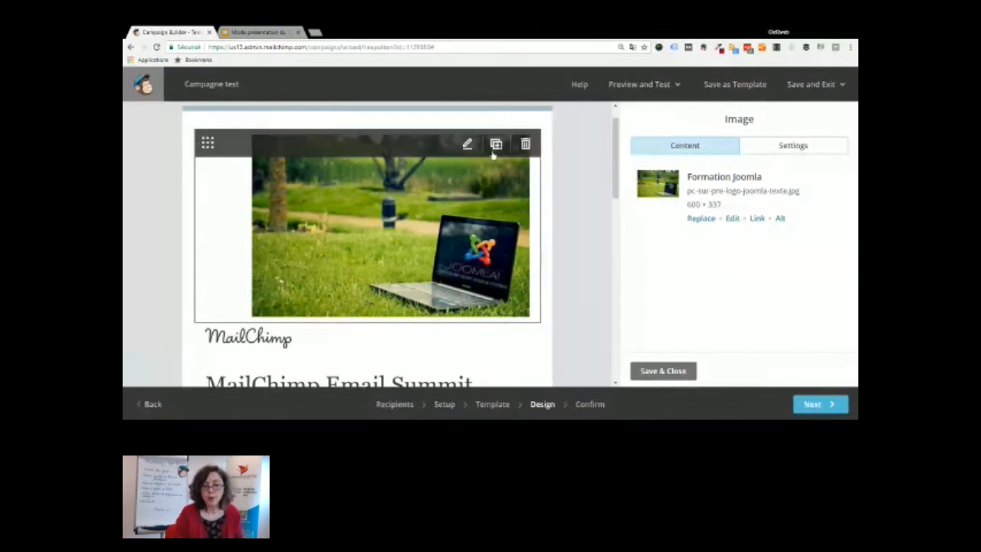
Set the header image to left alignment with edge to edge enabled, and save the settings
{"action": "left_click", "coordinate": [803, 149]}
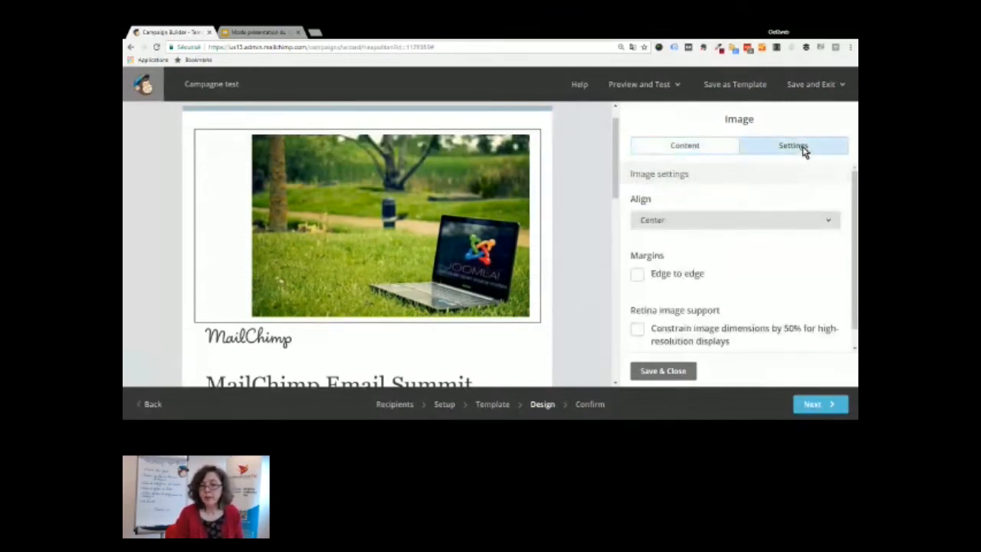
{"action": "scroll", "coordinate": [855, 230], "scroll_direction": "down", "scroll_amount": 1}
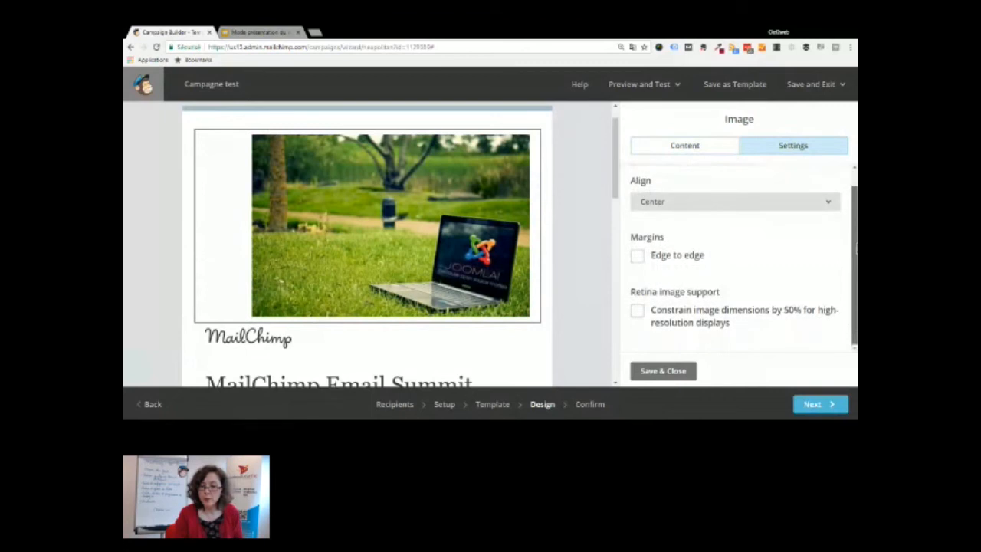
{"action": "left_click", "coordinate": [747, 206]}
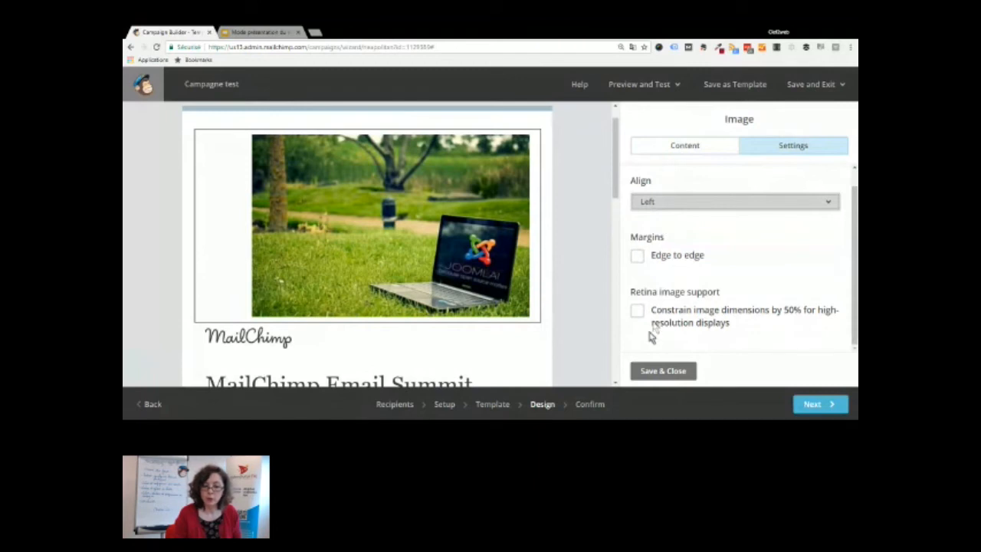
{"action": "left_click", "coordinate": [636, 256]}
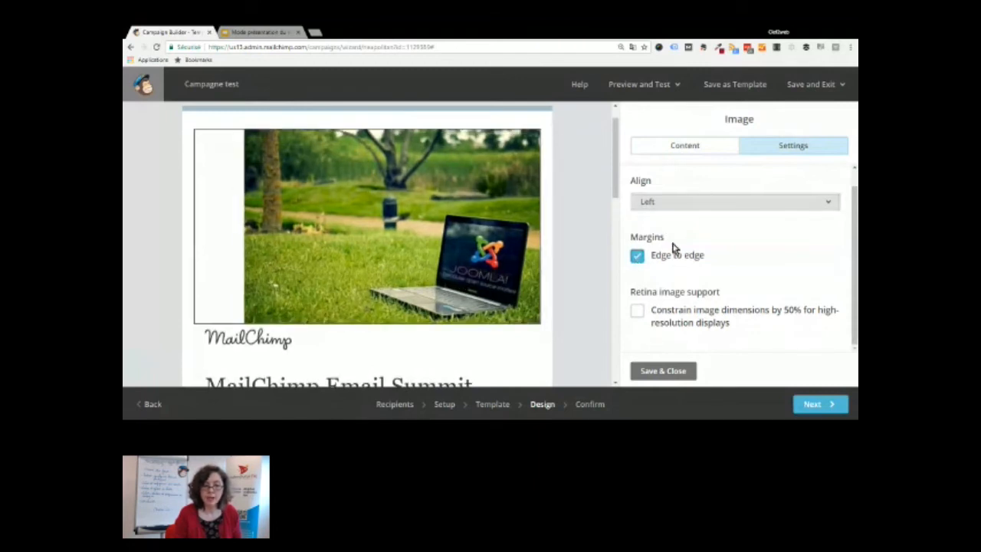
{"action": "left_click", "coordinate": [664, 371]}
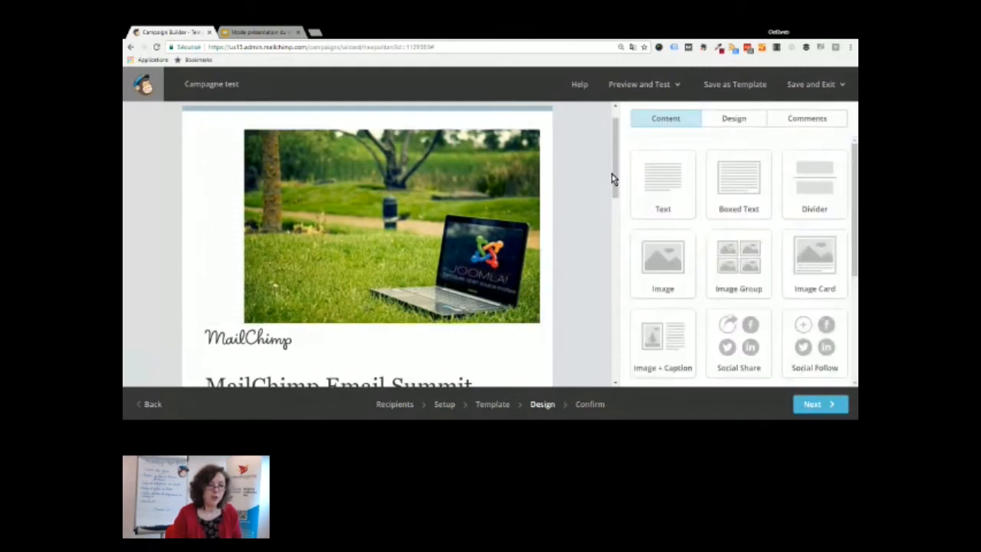
Move down the email to the open letter text
{"action": "left_click_drag", "start_coordinate": [613, 174], "coordinate": [615, 252]}
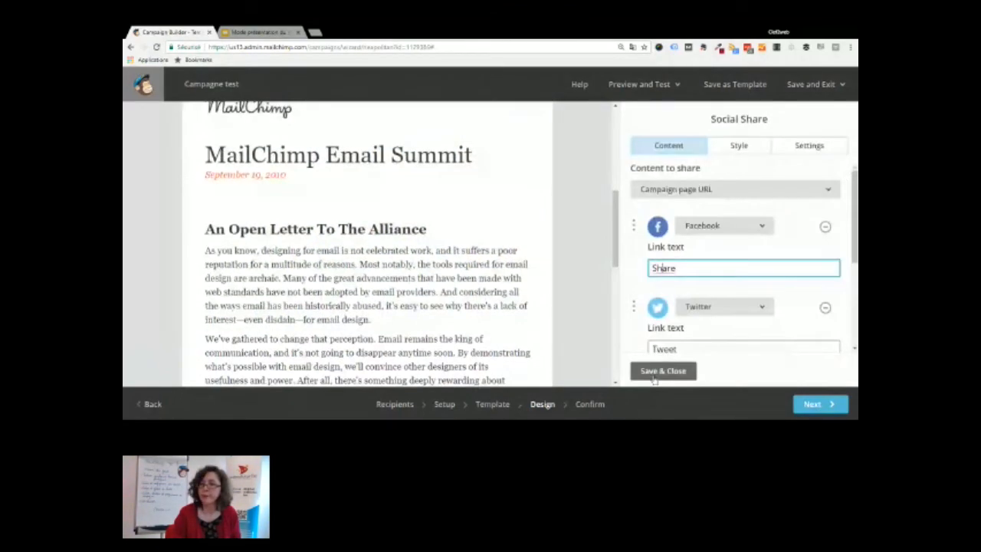
{"action": "left_click", "coordinate": [659, 371]}
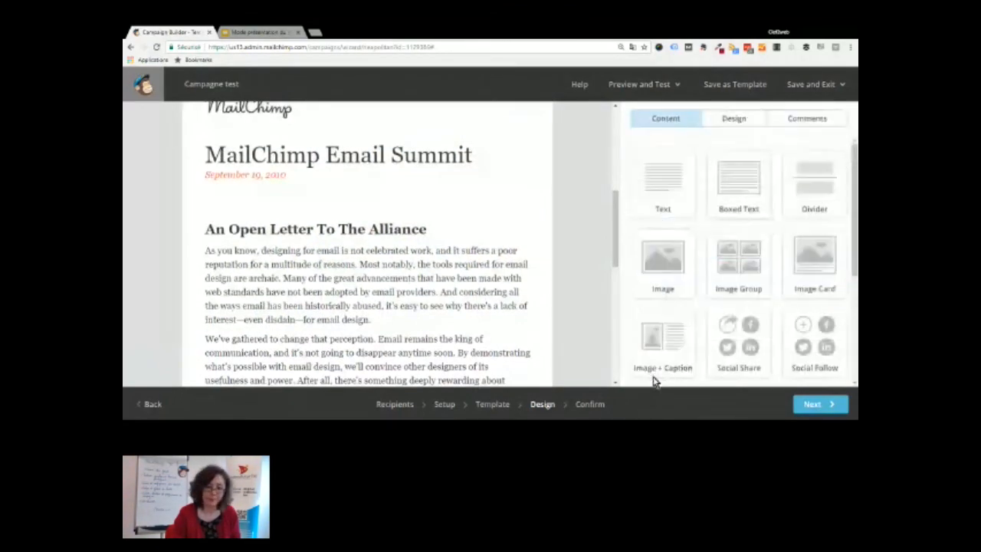
{"action": "mouse_move", "coordinate": [288, 244]}
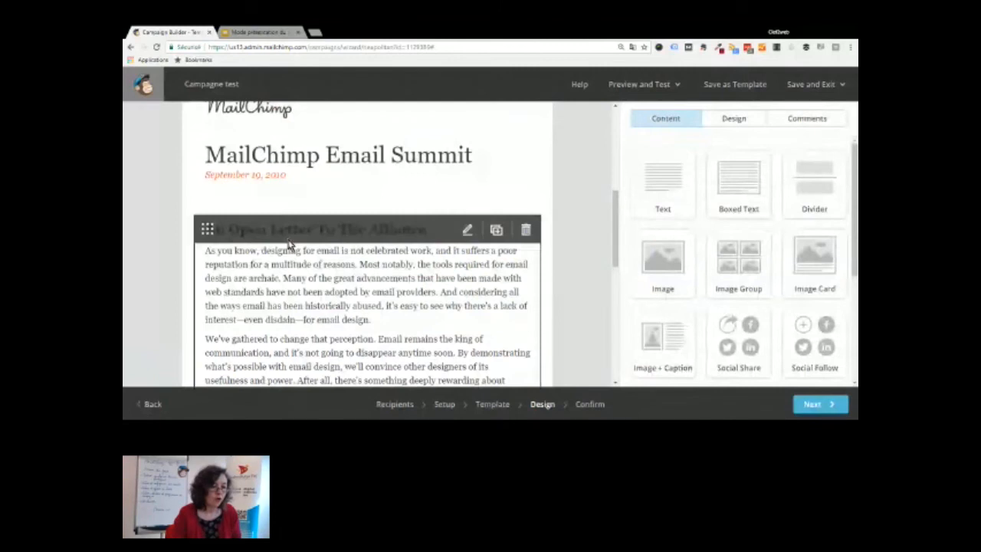
{"action": "scroll", "coordinate": [347, 217], "scroll_direction": "down", "scroll_amount": 3}
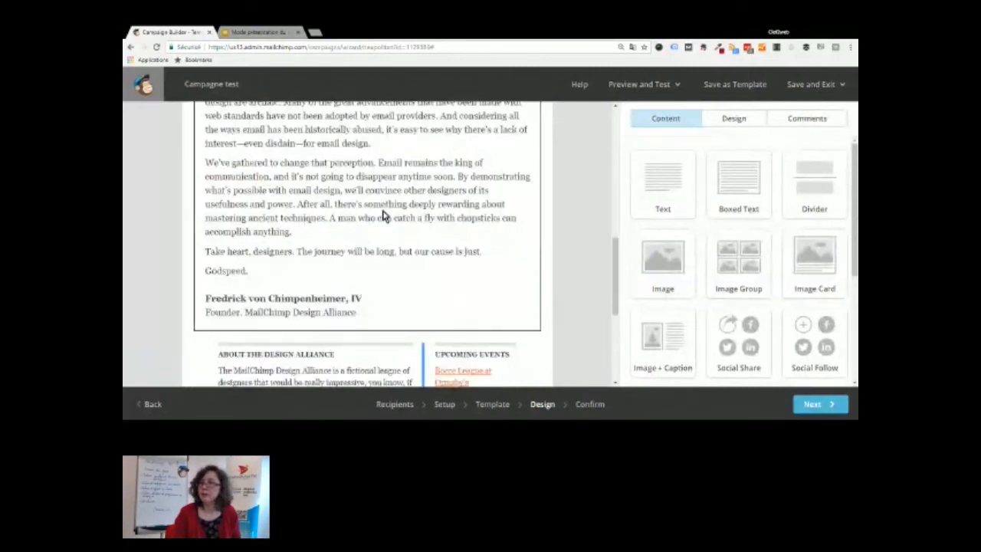
Make the open letter's opening words "As you know," bold
{"action": "left_click", "coordinate": [383, 217]}
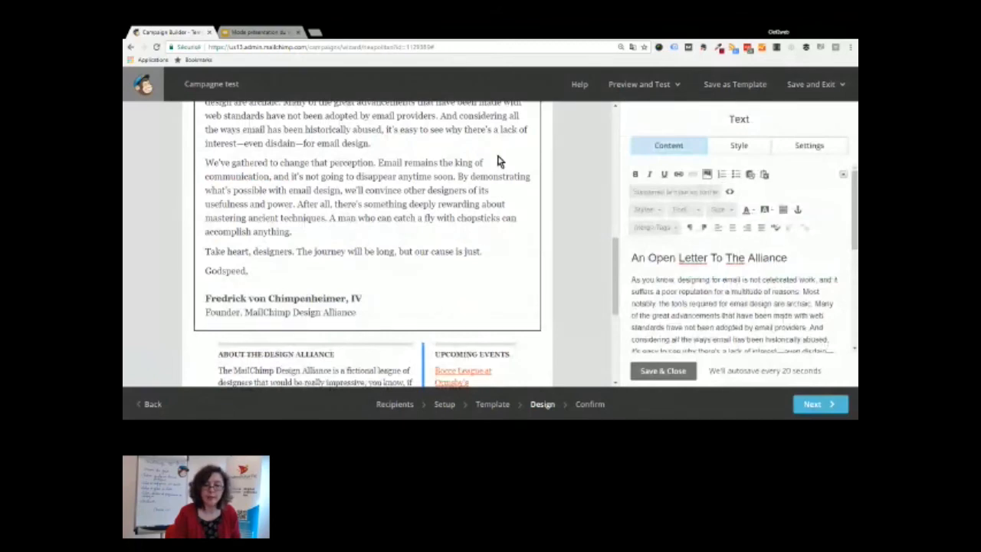
{"action": "scroll", "coordinate": [477, 245], "scroll_direction": "up", "scroll_amount": 10}
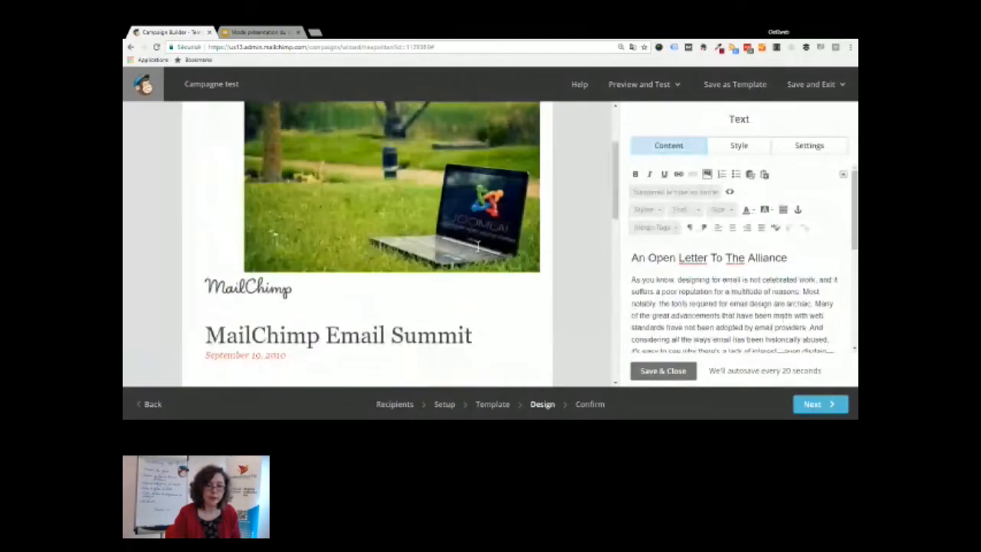
{"action": "scroll", "coordinate": [476, 245], "scroll_direction": "down", "scroll_amount": 3}
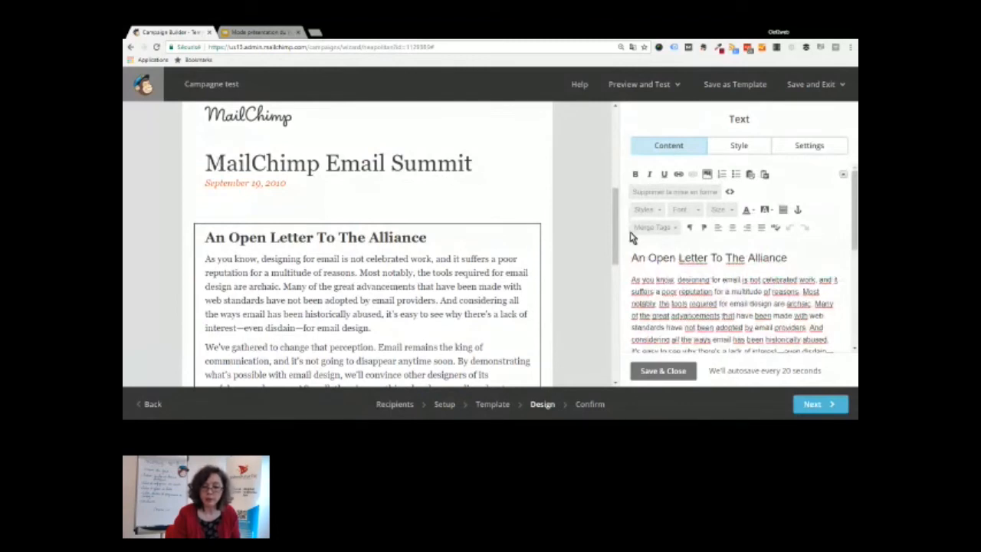
{"action": "left_click_drag", "start_coordinate": [631, 279], "coordinate": [674, 280]}
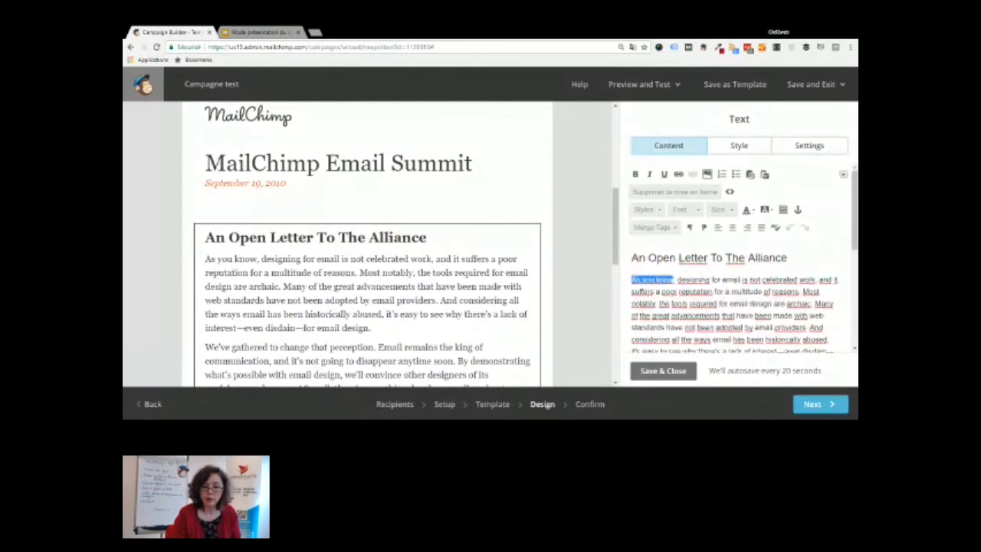
{"action": "left_click", "coordinate": [634, 174]}
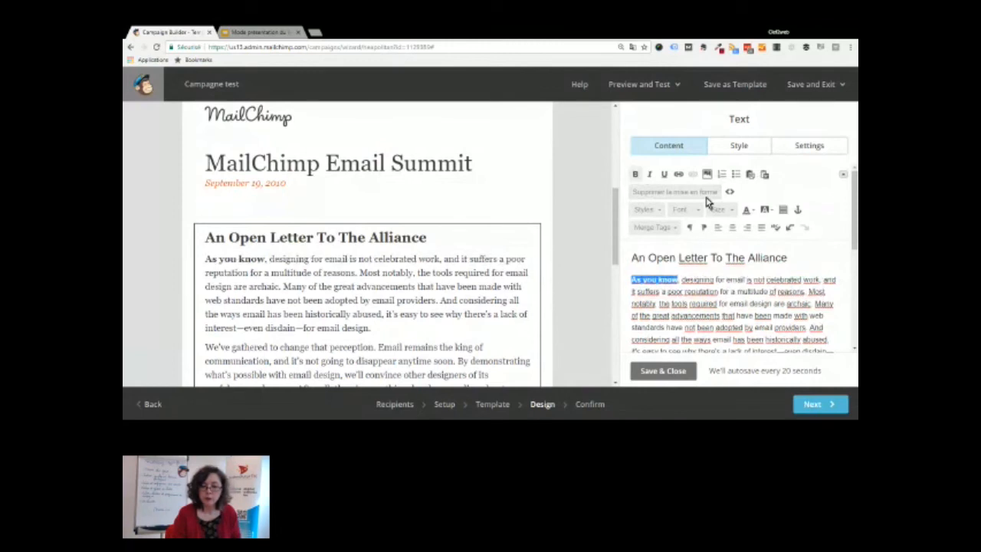
Consider linking "designing for email is" but cancel without adding a link
{"action": "left_click_drag", "start_coordinate": [681, 279], "coordinate": [752, 280]}
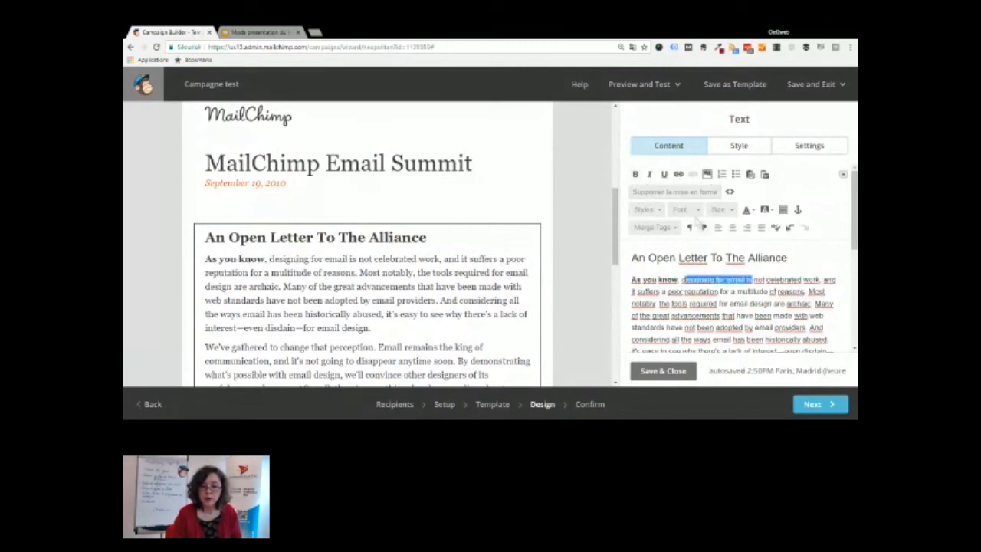
{"action": "left_click", "coordinate": [677, 176]}
{"action": "left_click", "coordinate": [423, 219]}
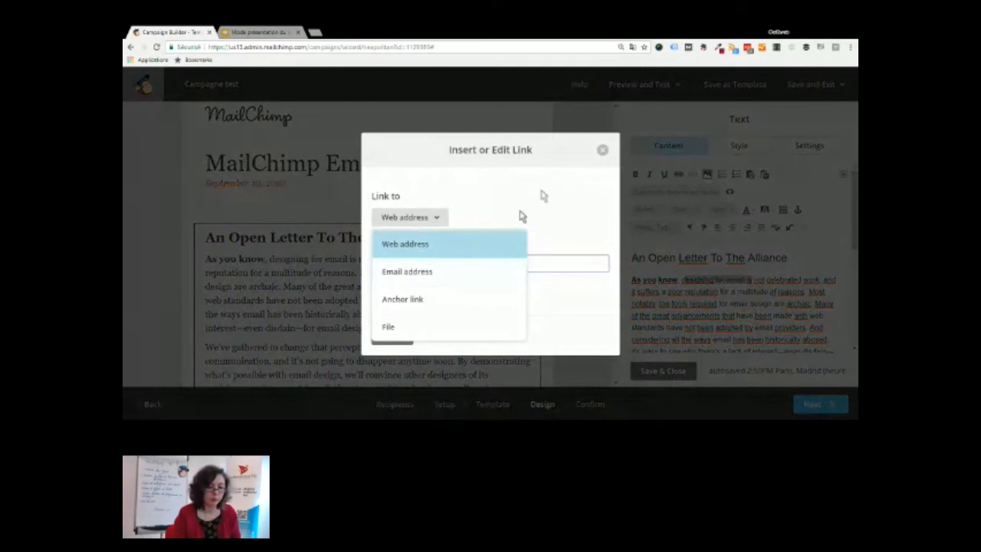
{"action": "left_click", "coordinate": [602, 152]}
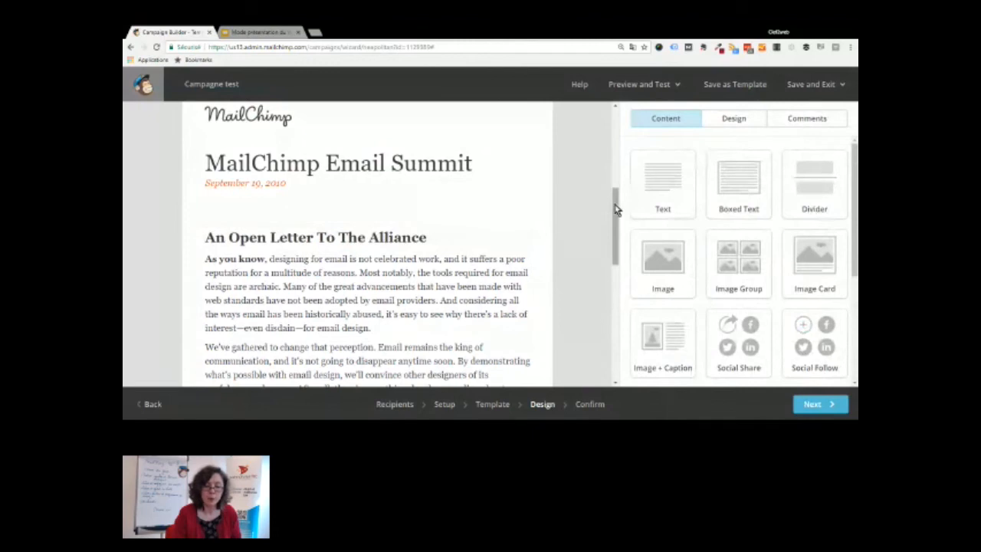
Check the Body background colour and Georgia font unchanged, then reopen the letter text block
{"action": "scroll", "coordinate": [616, 206], "scroll_direction": "down", "scroll_amount": 10}
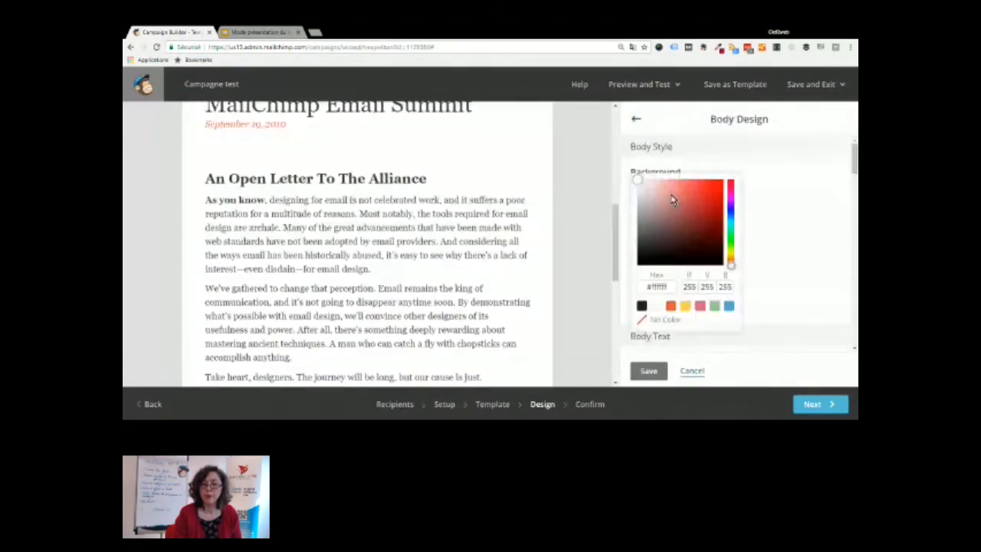
{"action": "left_click", "coordinate": [773, 217]}
{"action": "scroll", "coordinate": [806, 239], "scroll_direction": "down", "scroll_amount": 3}
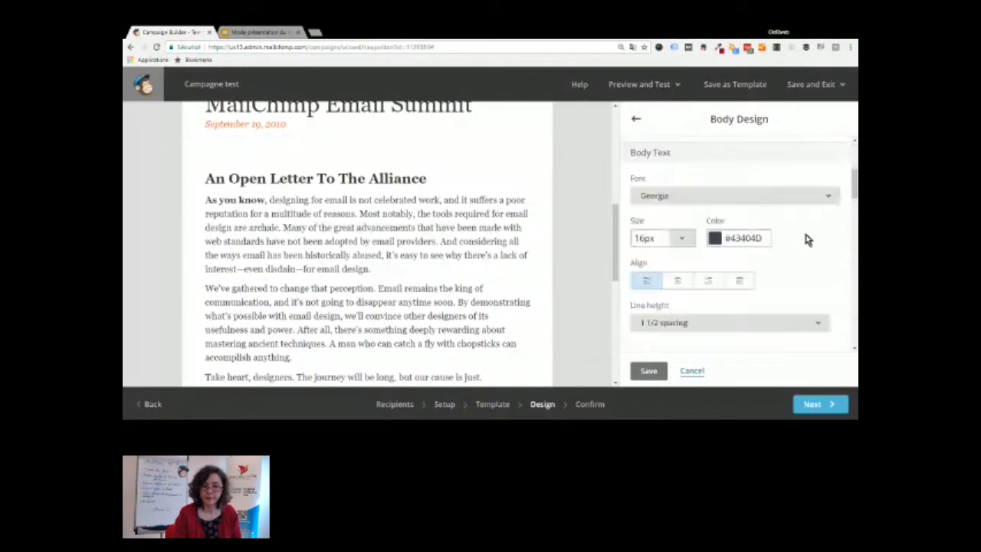
{"action": "left_click", "coordinate": [712, 202]}
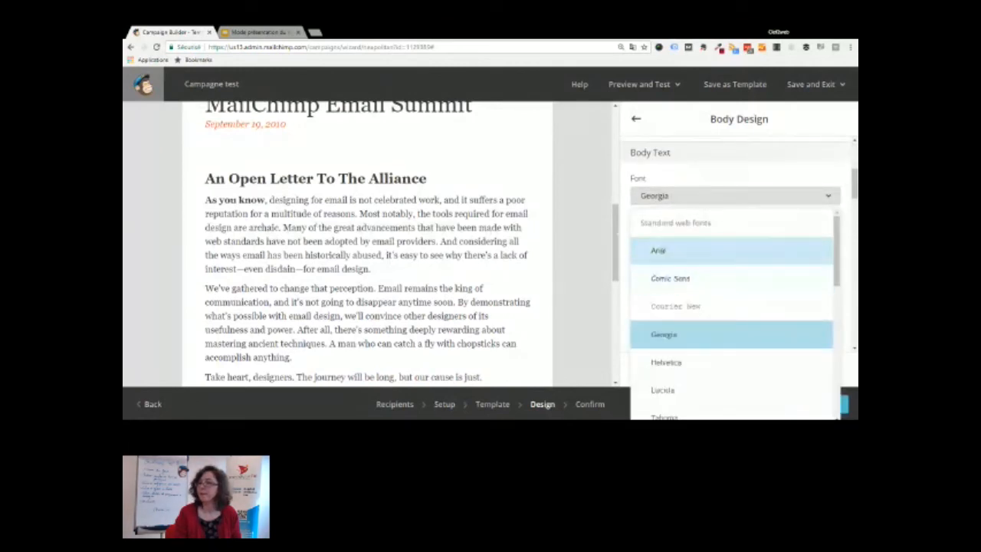
{"action": "left_click", "coordinate": [567, 185]}
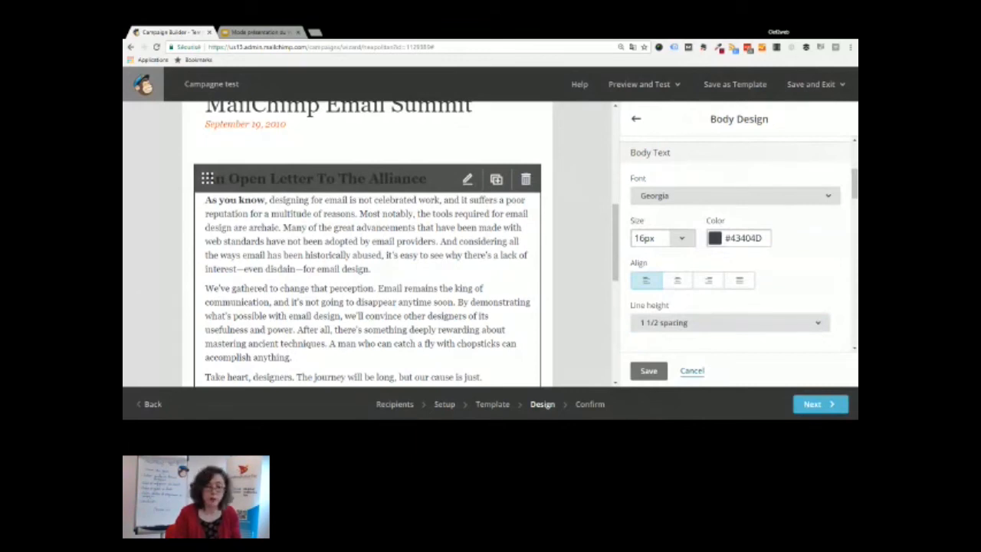
{"action": "left_click", "coordinate": [368, 262]}
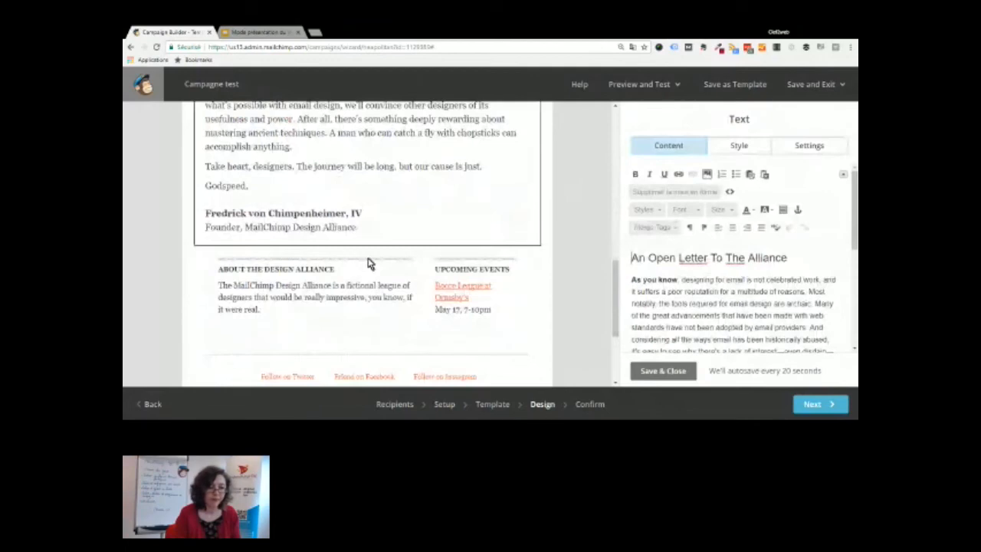
View the "View this email in your browser" preheader block, then proceed to Confirm
{"action": "scroll", "coordinate": [367, 263], "scroll_direction": "up", "scroll_amount": 10}
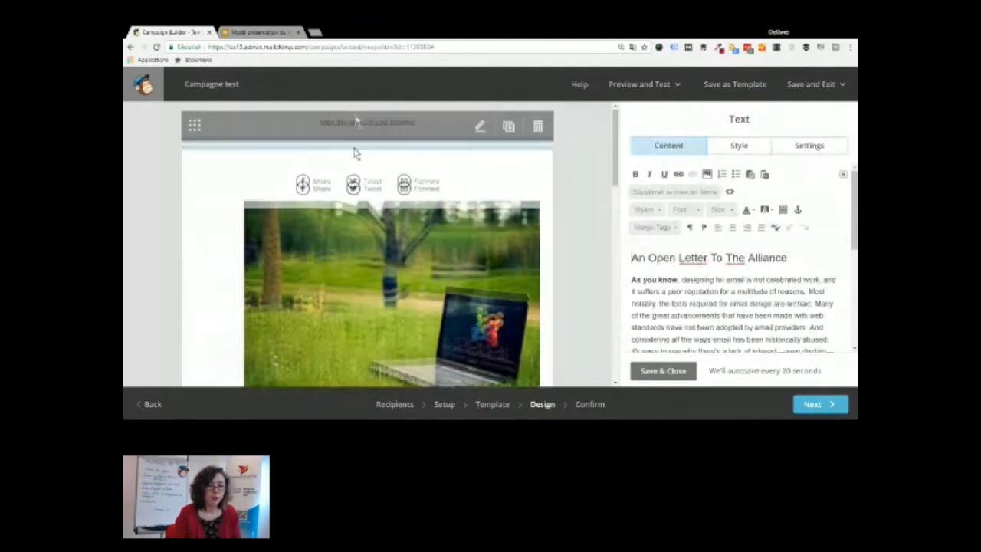
{"action": "left_click", "coordinate": [318, 133]}
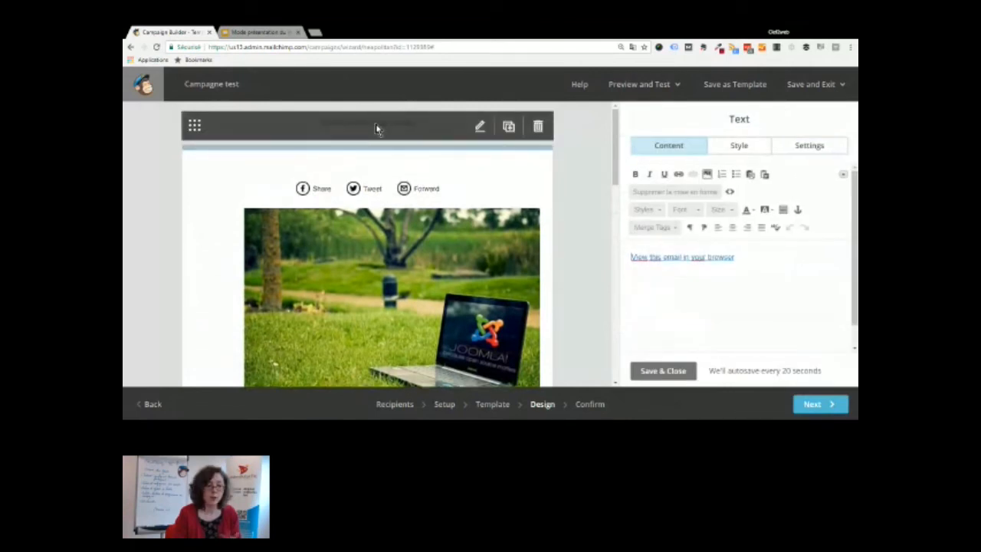
{"action": "left_click", "coordinate": [590, 404]}
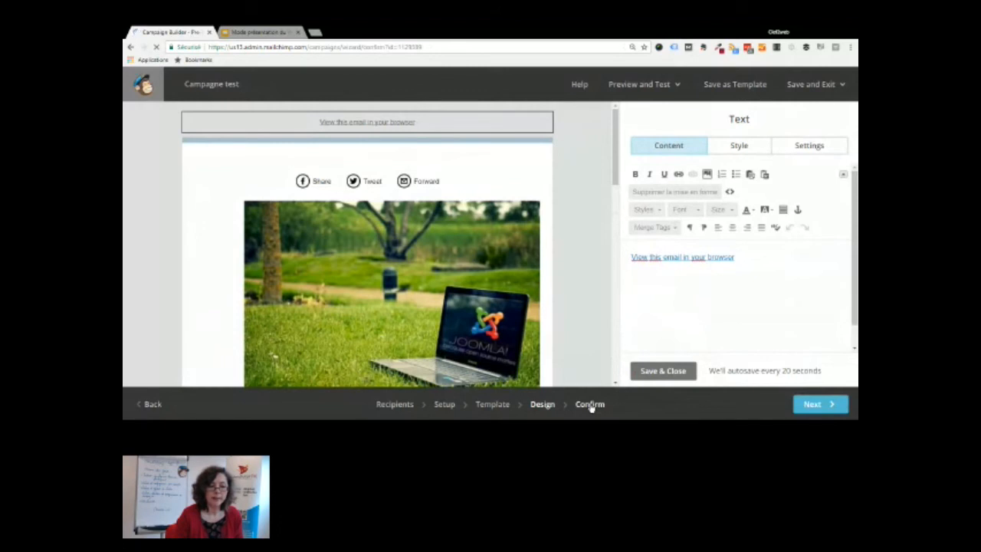
Review the Confirm checklist, noting the empty-list problem and disabled Social Cards/MonkeyRewards, then return to the dashboard
{"action": "scroll", "coordinate": [482, 262], "scroll_direction": "down", "scroll_amount": 1}
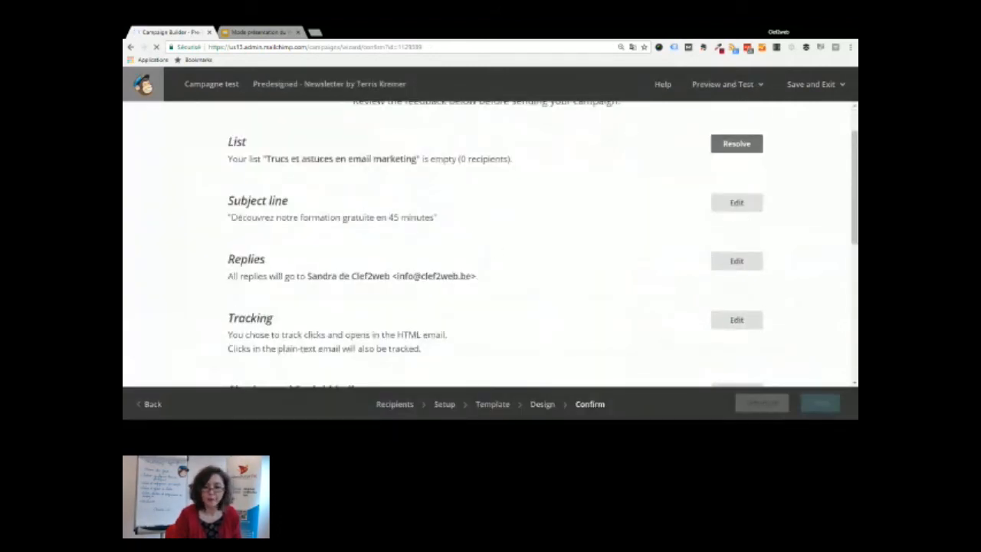
{"action": "scroll", "coordinate": [742, 222], "scroll_direction": "down", "scroll_amount": 2}
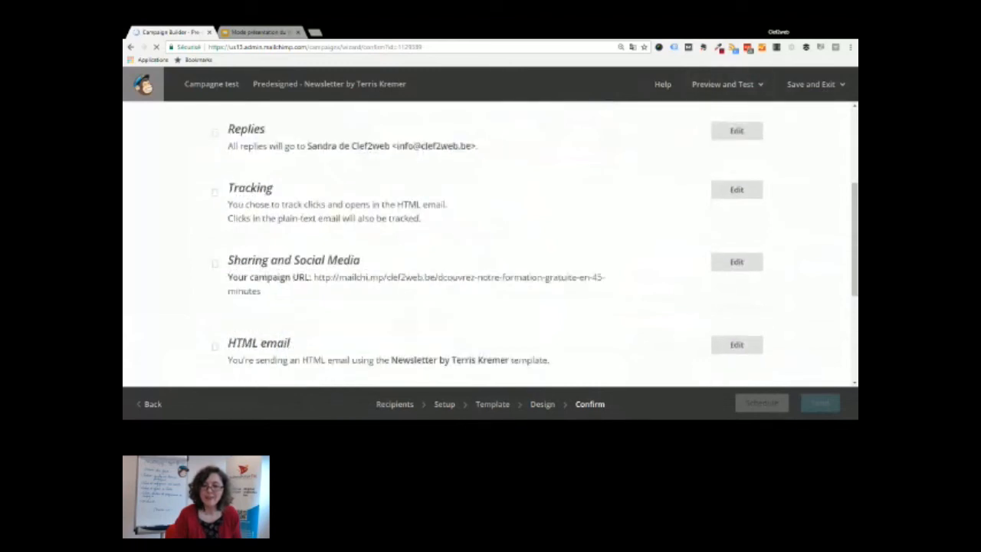
{"action": "left_click_drag", "start_coordinate": [855, 223], "coordinate": [856, 257]}
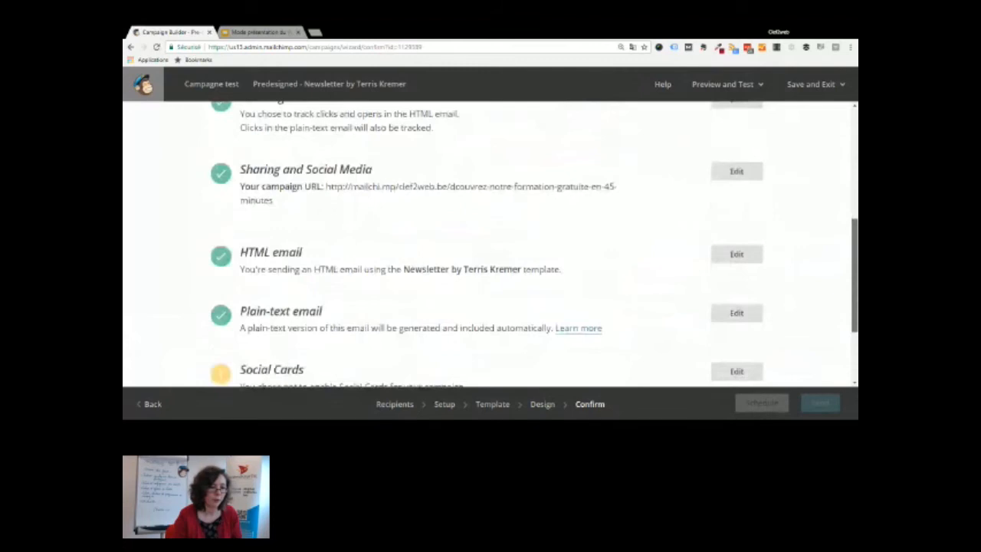
{"action": "scroll", "coordinate": [268, 157], "scroll_direction": "up", "scroll_amount": 3}
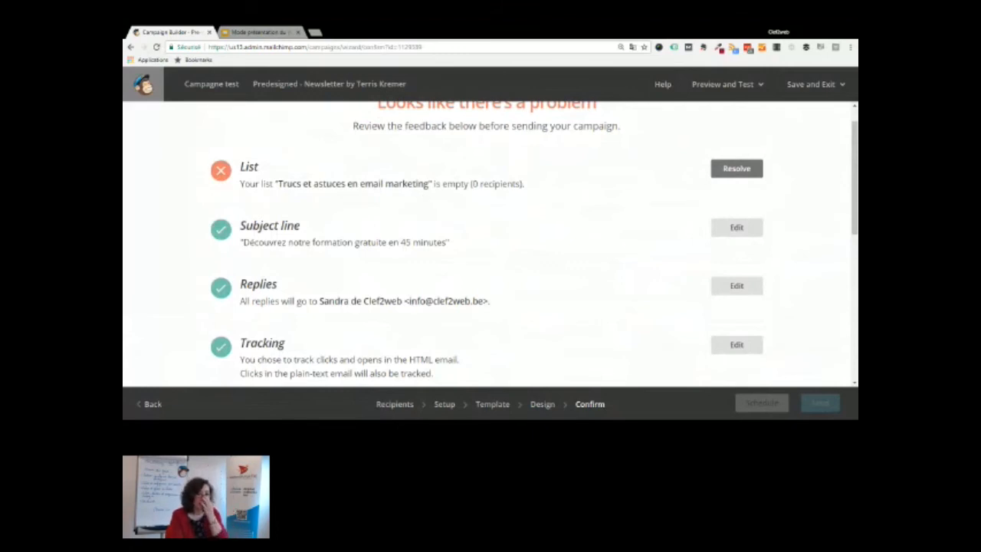
{"action": "scroll", "coordinate": [624, 232], "scroll_direction": "up", "scroll_amount": 1}
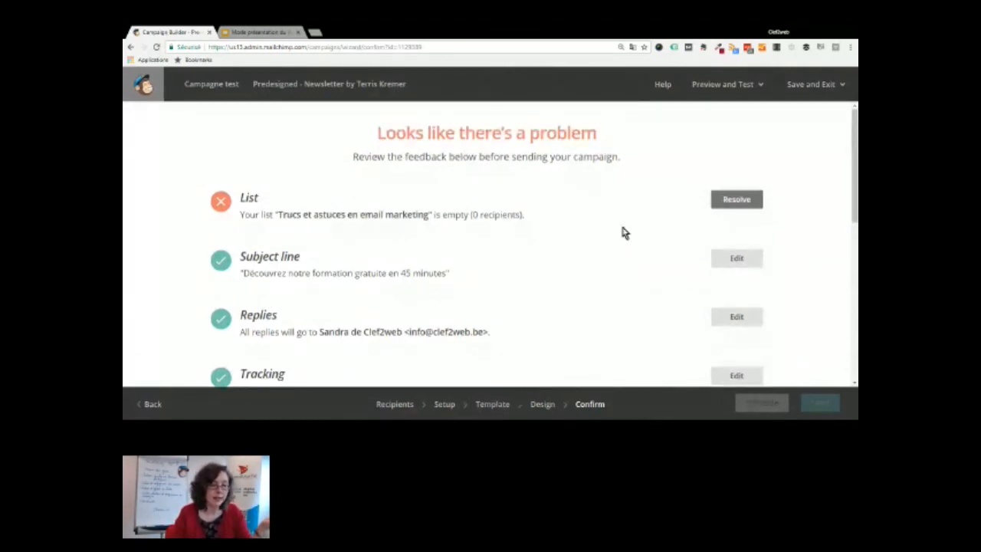
{"action": "scroll", "coordinate": [624, 232], "scroll_direction": "down", "scroll_amount": 5}
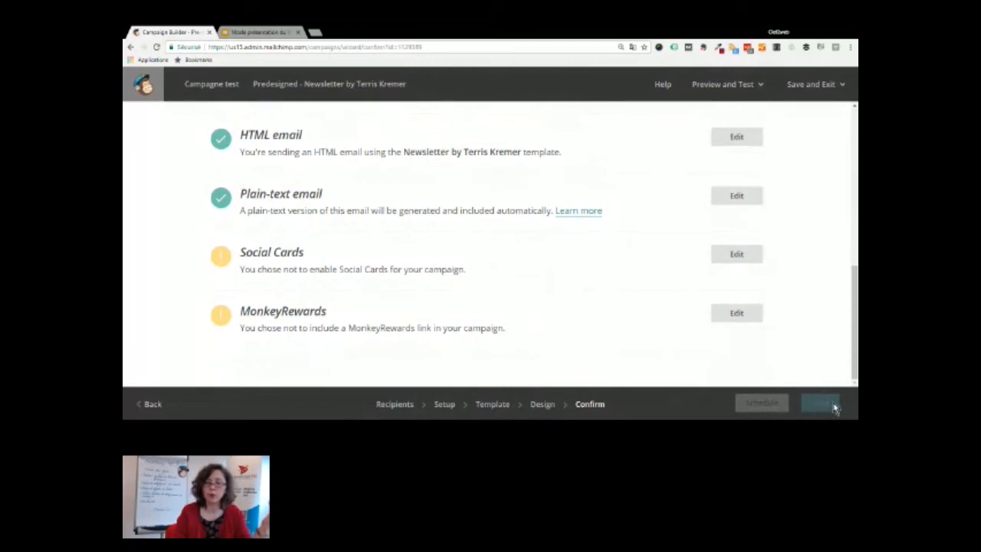
{"action": "left_click", "coordinate": [144, 85]}
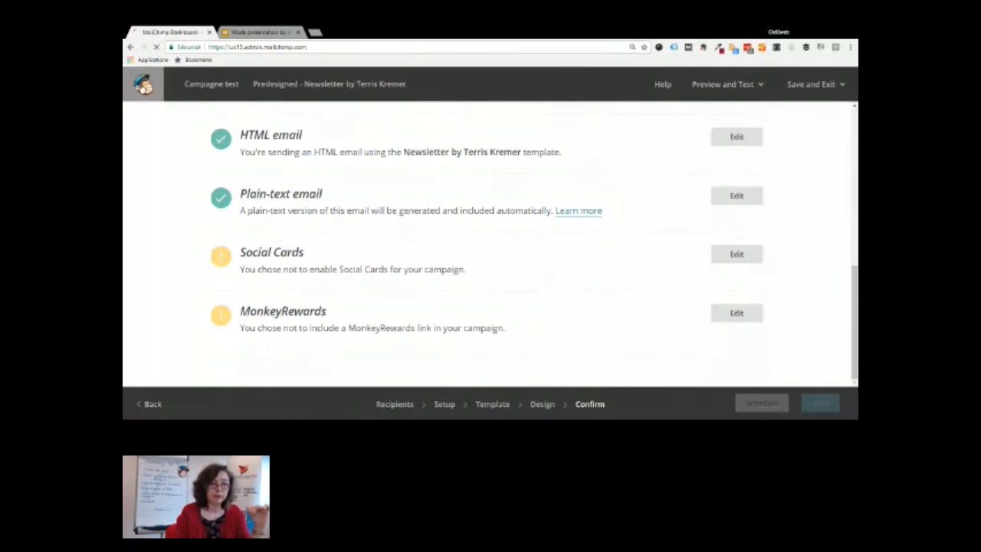